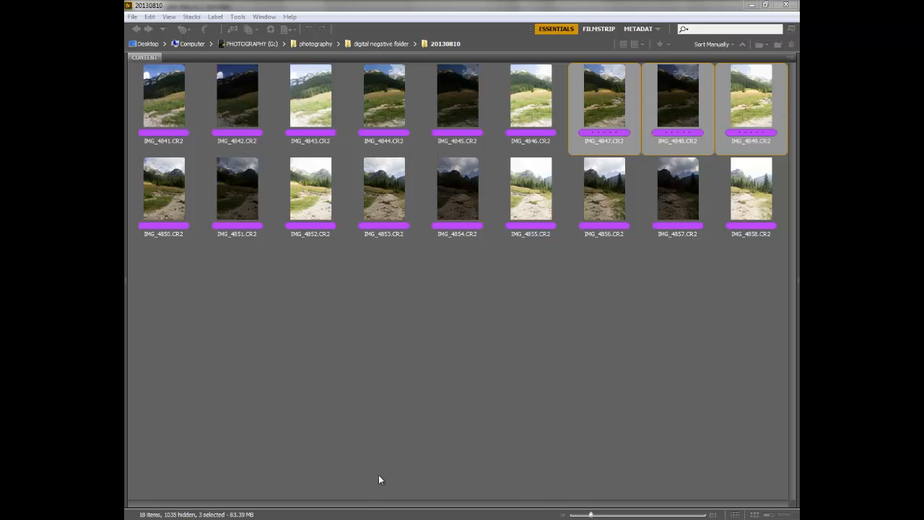
# Step: Send the three bracketed photos IMG_4847–IMG_4849 from Bridge to Photomatix Pro and merge them for HDR processing
pyautogui.moveTo(591, 515); pyautogui.dragTo(612, 514)
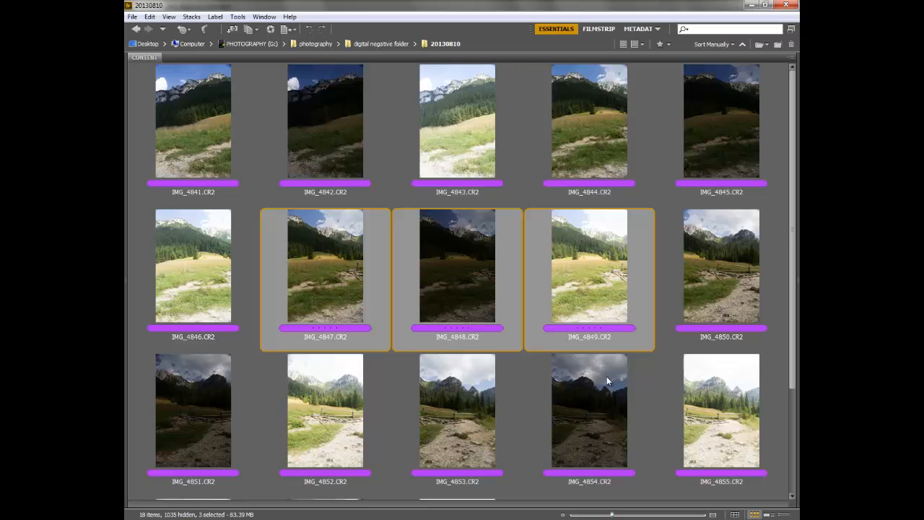
pyautogui.moveTo(611, 515); pyautogui.dragTo(606, 516)
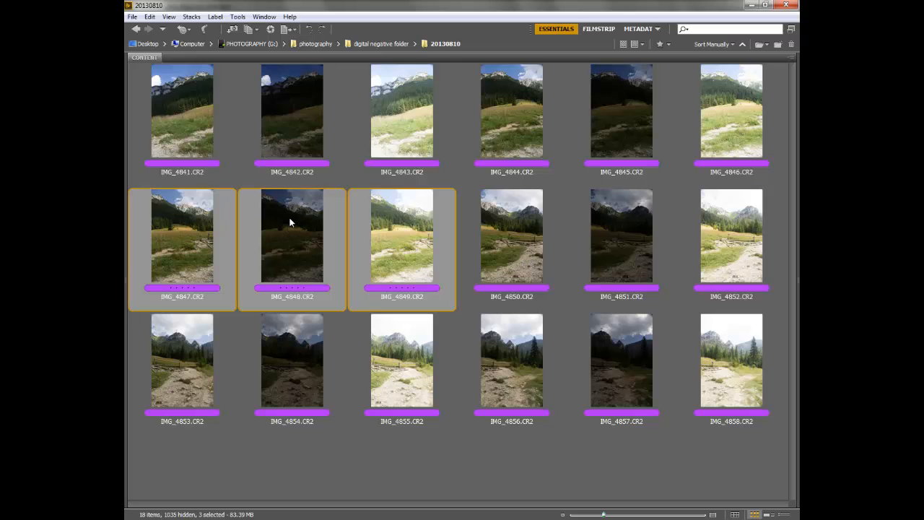
pyautogui.moveTo(289, 223); pyautogui.dragTo(405, 313)
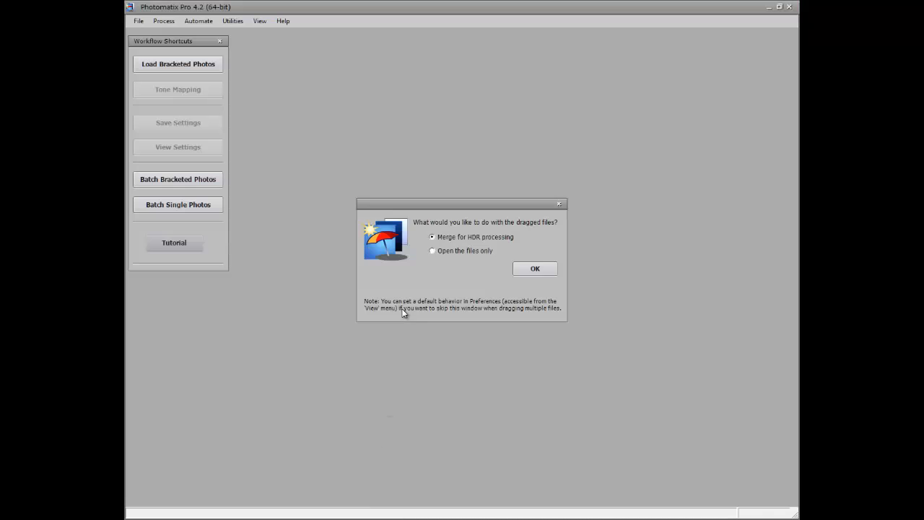
pyautogui.click(535, 271)
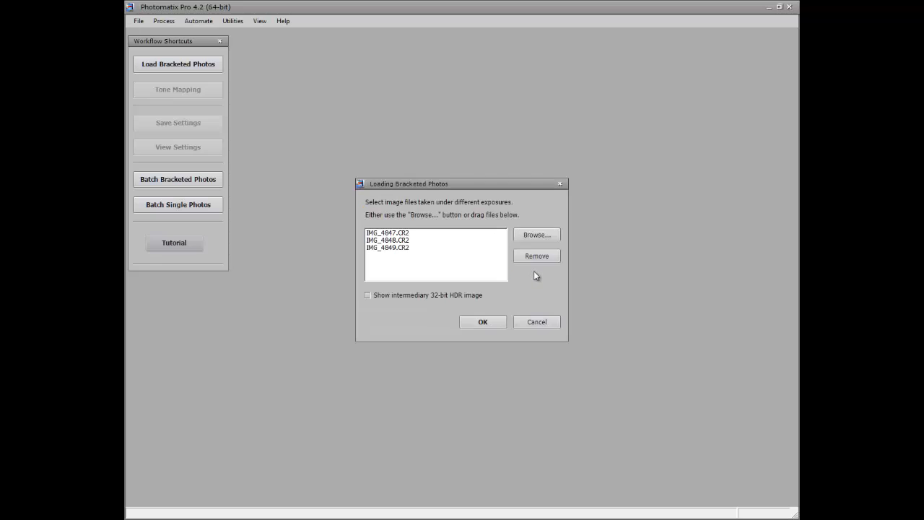
pyautogui.click(484, 322)
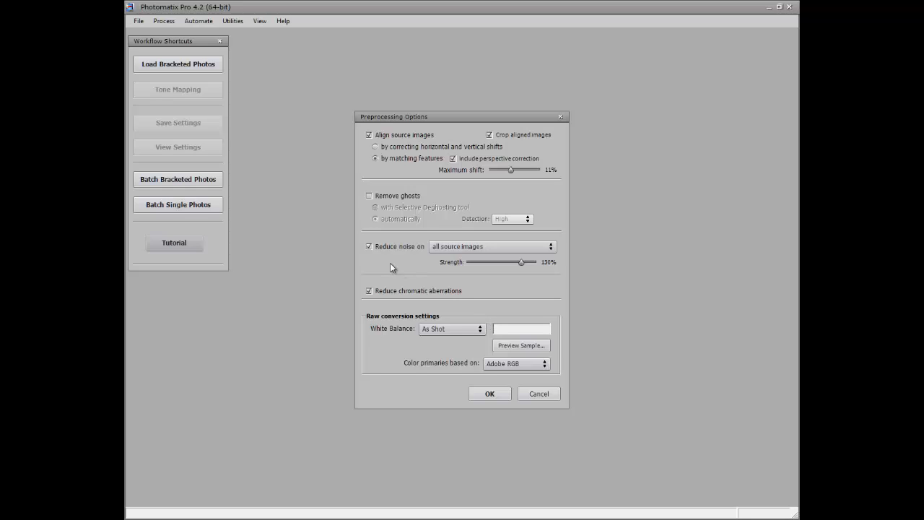
# Step: Enable automatic ghost removal, keep Crop aligned images checked, and accept the preprocessing options
pyautogui.click(394, 196)
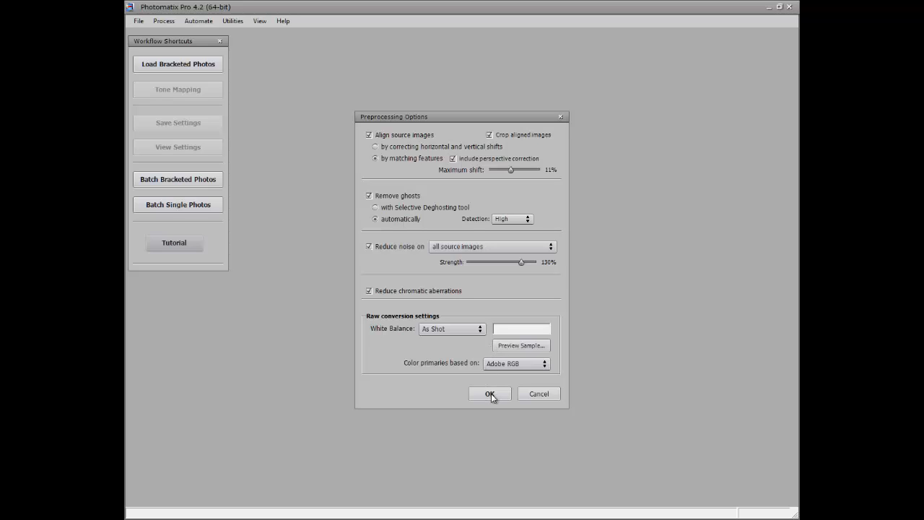
pyautogui.click(498, 136)
pyautogui.moveTo(402, 141)
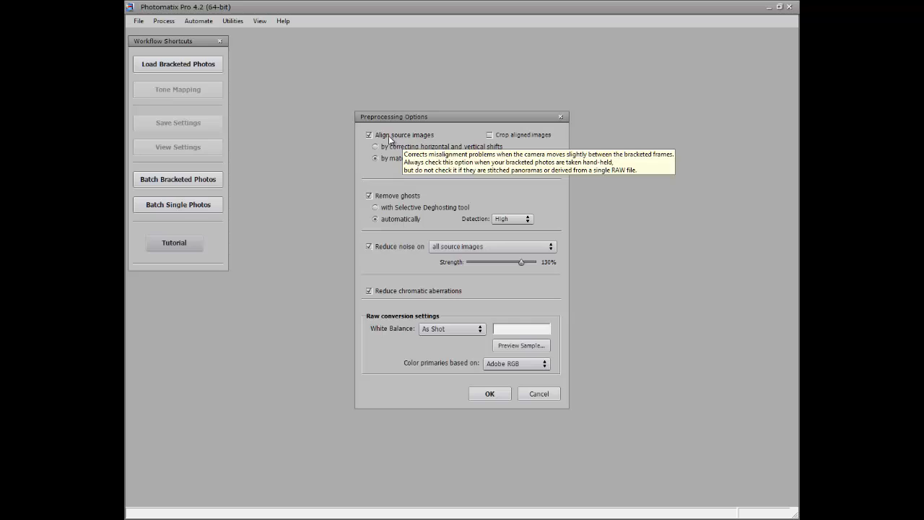
pyautogui.moveTo(425, 160)
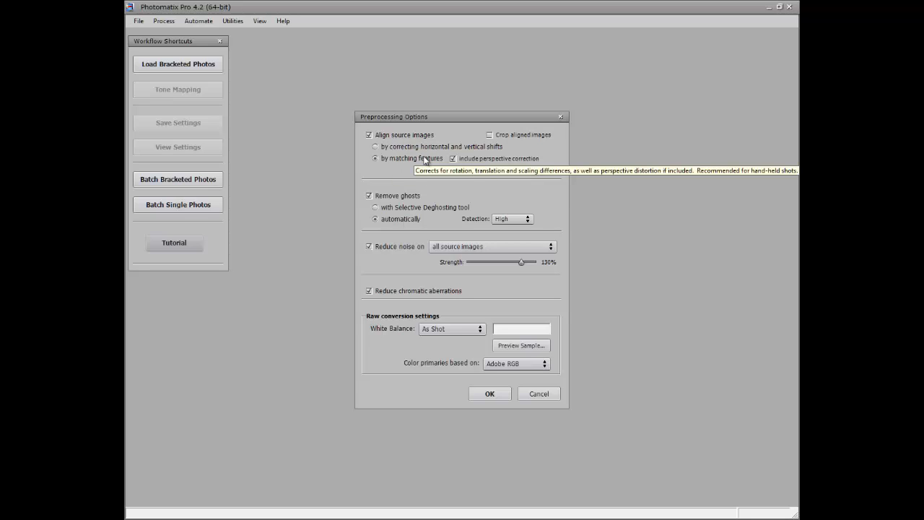
pyautogui.moveTo(531, 137)
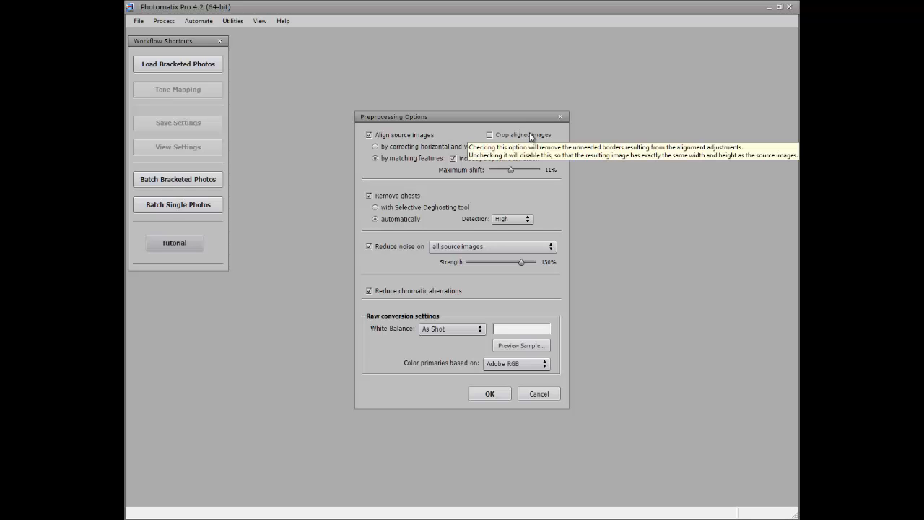
pyautogui.click(531, 137)
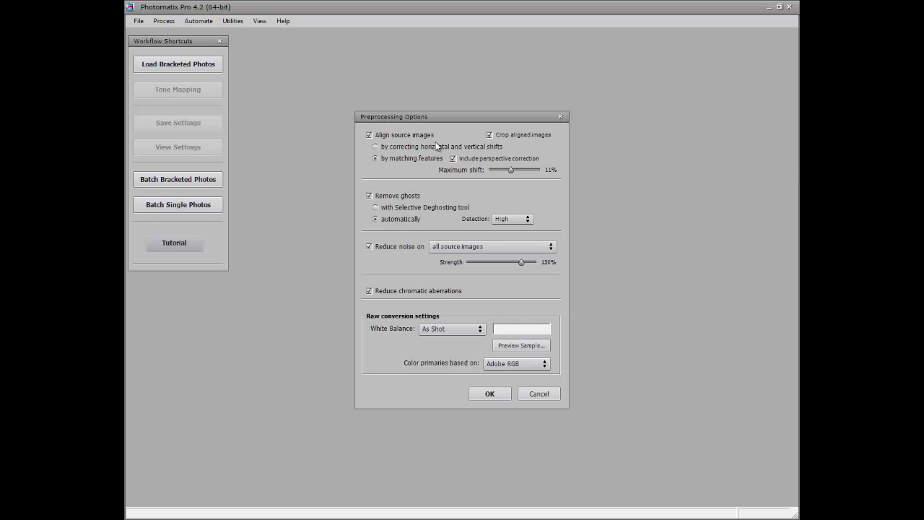
pyautogui.moveTo(468, 168)
pyautogui.moveTo(434, 207)
pyautogui.moveTo(419, 223)
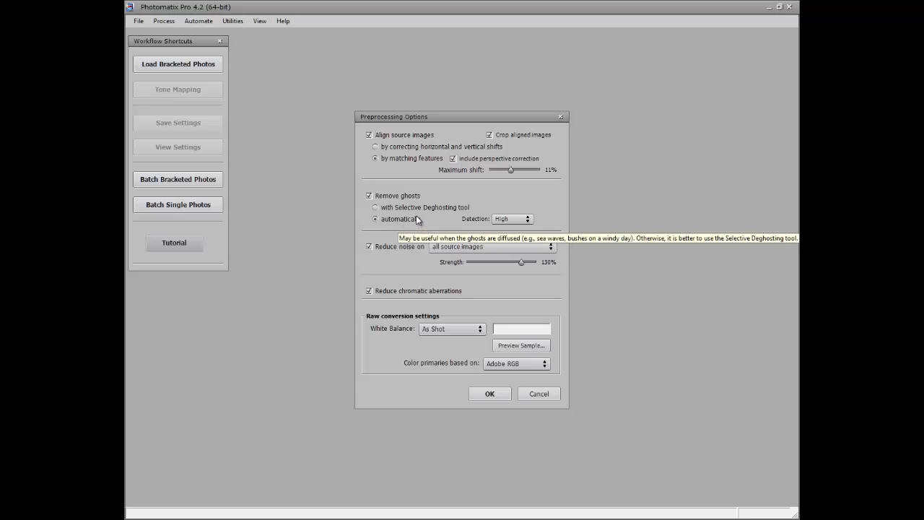
pyautogui.moveTo(499, 226)
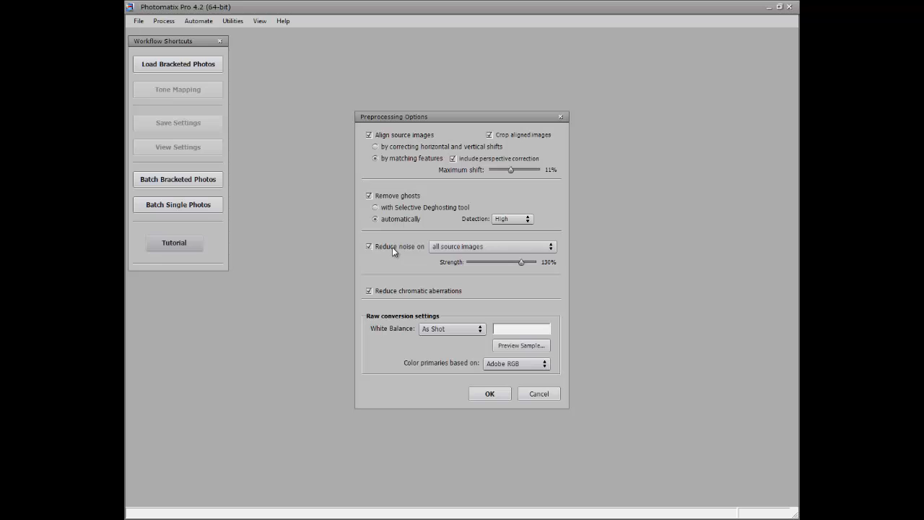
pyautogui.click(490, 394)
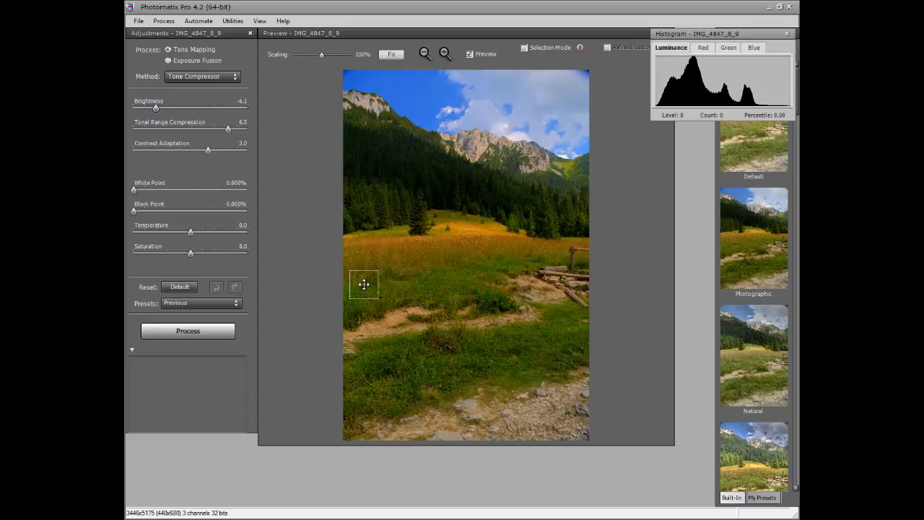
# Step: Fit the preview and apply the Photographic tone-mapping preset
pyautogui.click(392, 55)
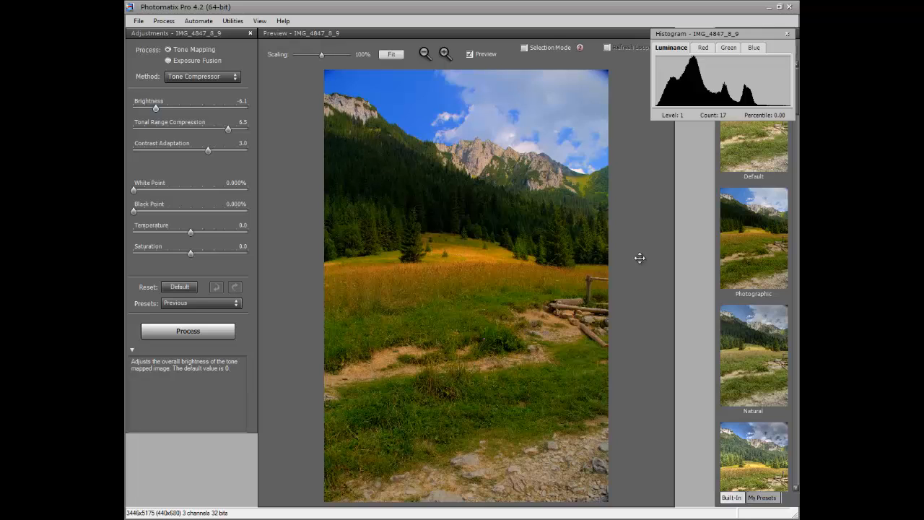
pyautogui.moveTo(780, 34); pyautogui.dragTo(579, 51)
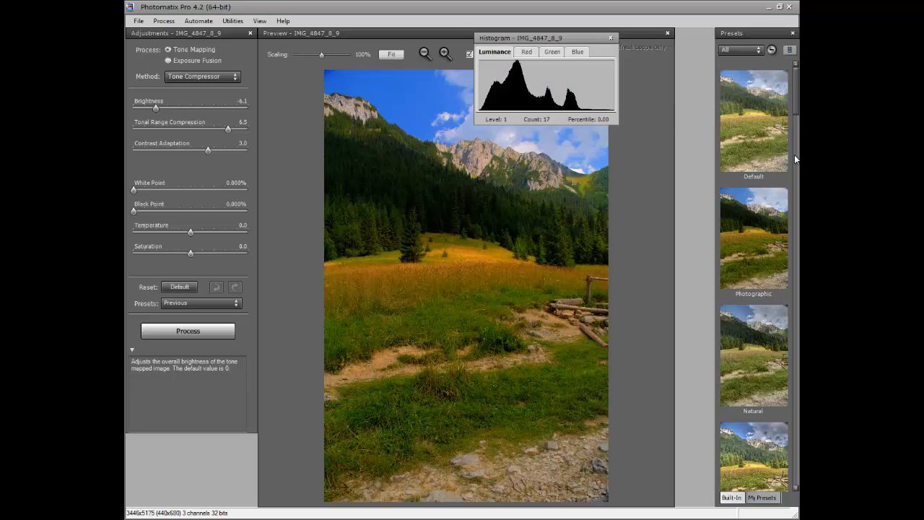
pyautogui.click(769, 234)
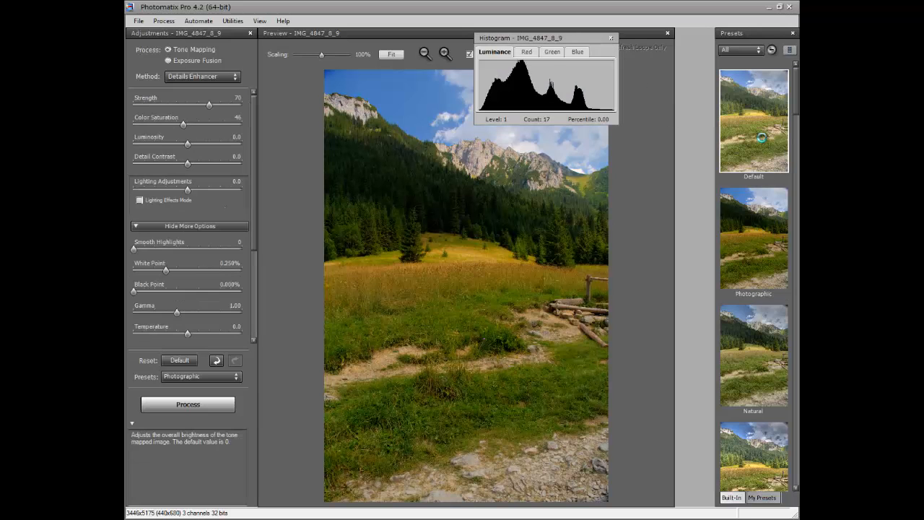
pyautogui.click(762, 237)
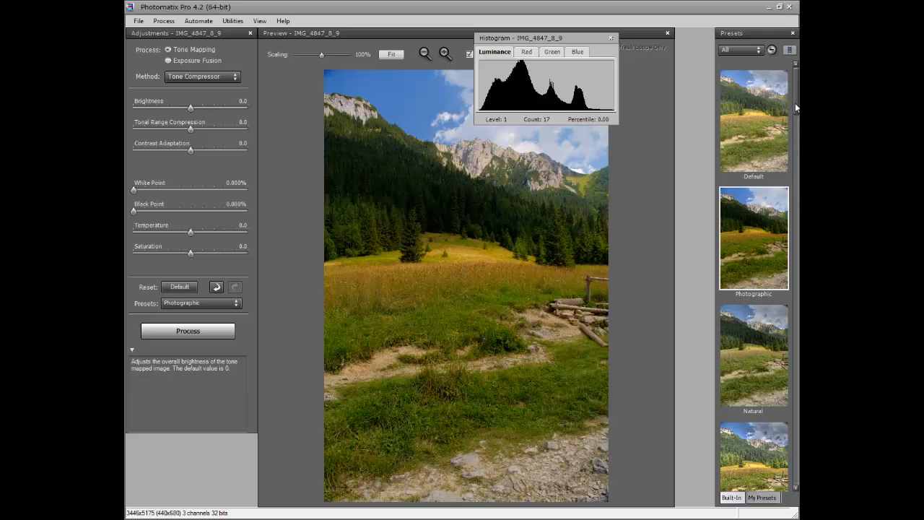
# Step: Try the Surreal 2 and then the Creative presets on the preview
pyautogui.moveTo(795, 103); pyautogui.dragTo(798, 217)
pyautogui.click(779, 186)
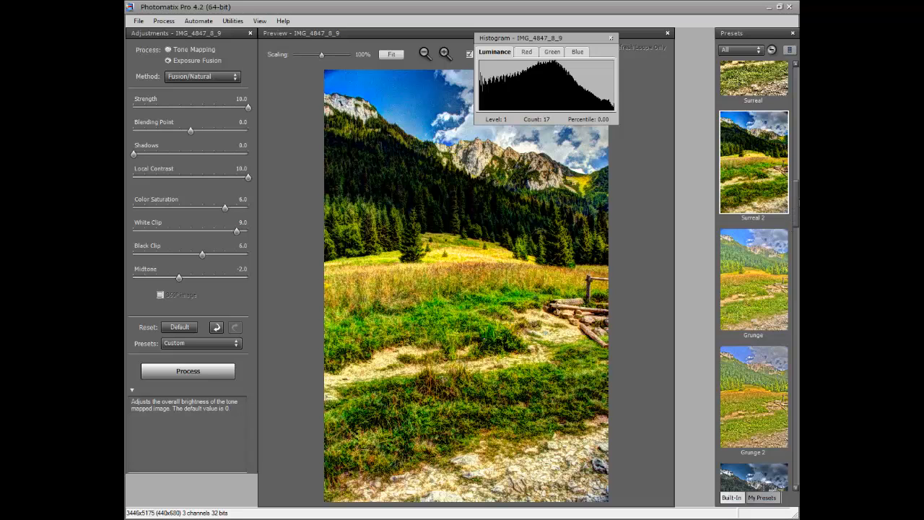
pyautogui.moveTo(796, 195); pyautogui.dragTo(795, 230)
pyautogui.click(770, 213)
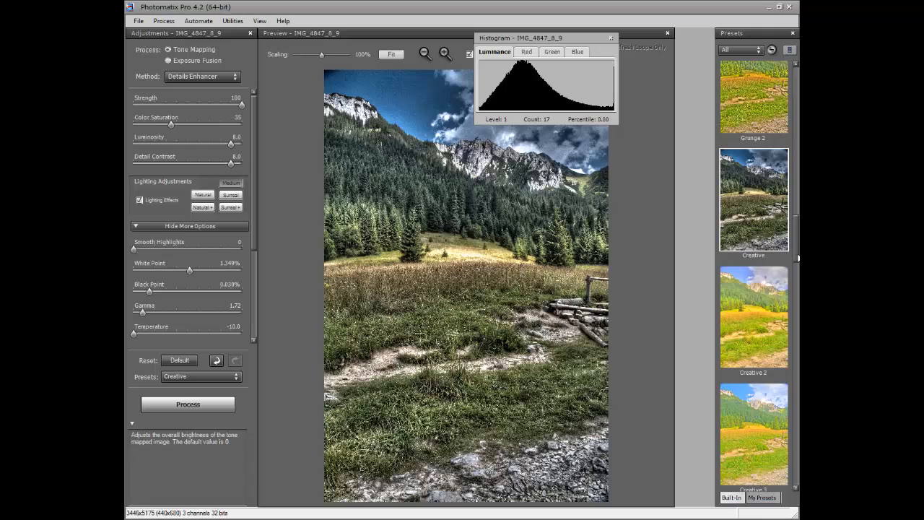
# Step: Try the Adjusted preset, then reapply the Photographic preset
pyautogui.scroll(-5, 795, 245)
pyautogui.scroll(-10, 754, 277)
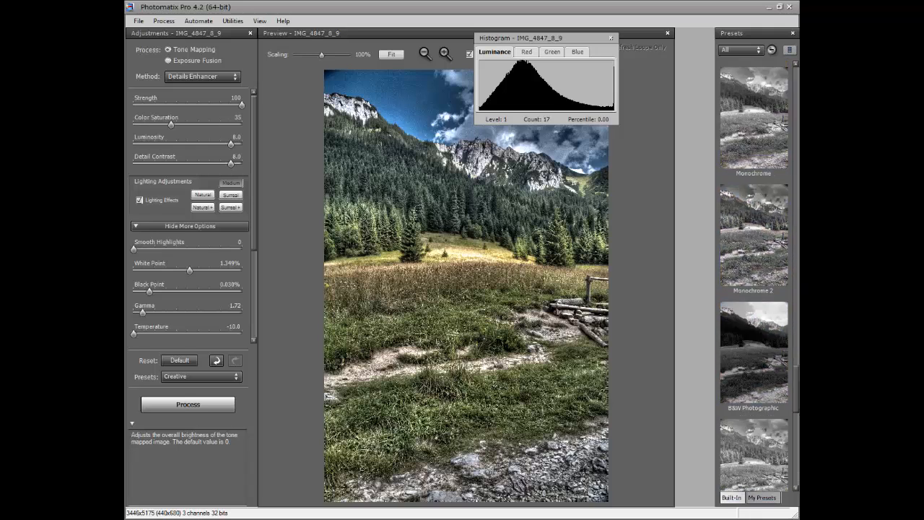
pyautogui.click(754, 347)
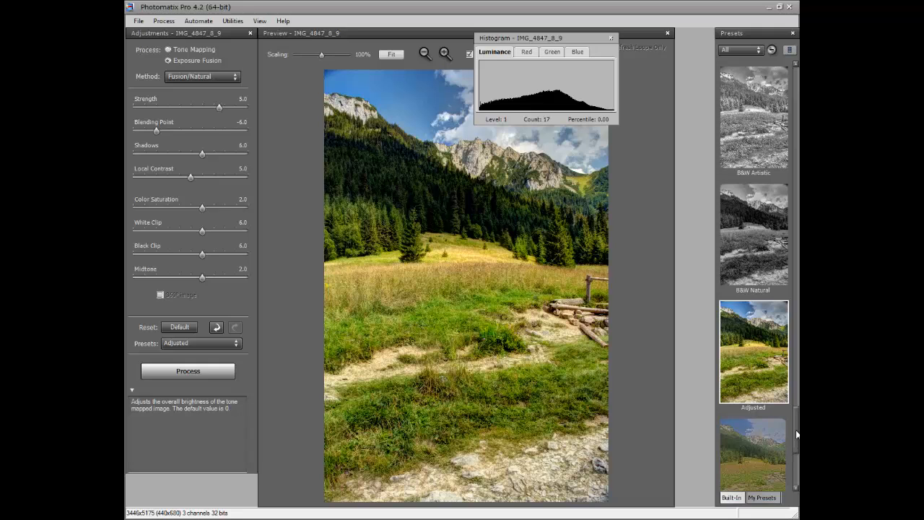
pyautogui.scroll(10, 793, 425)
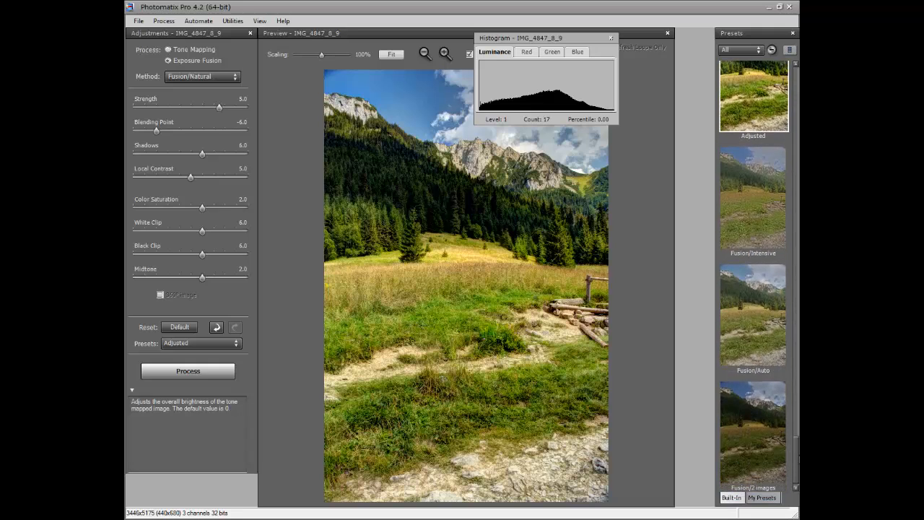
pyautogui.scroll(3, 771, 217)
pyautogui.click(769, 243)
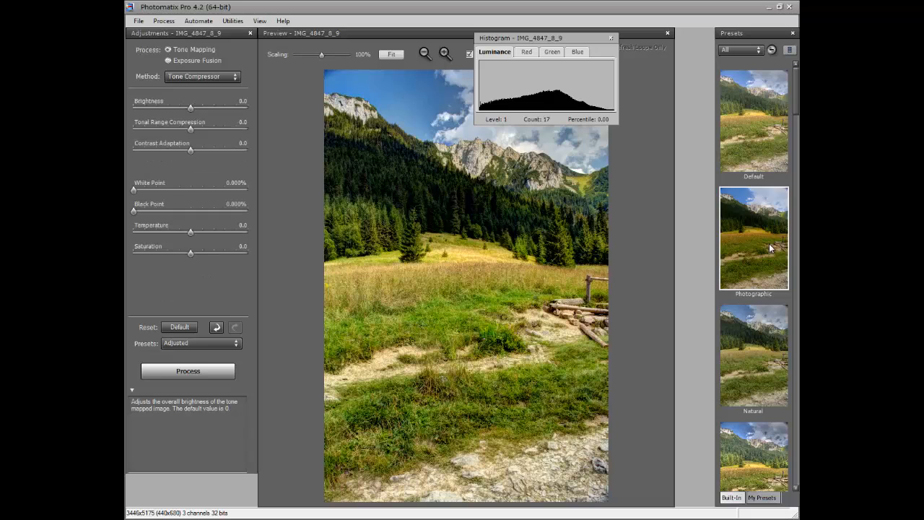
# Step: Apply the Default preset, comparing it once more against Photographic
pyautogui.click(748, 128)
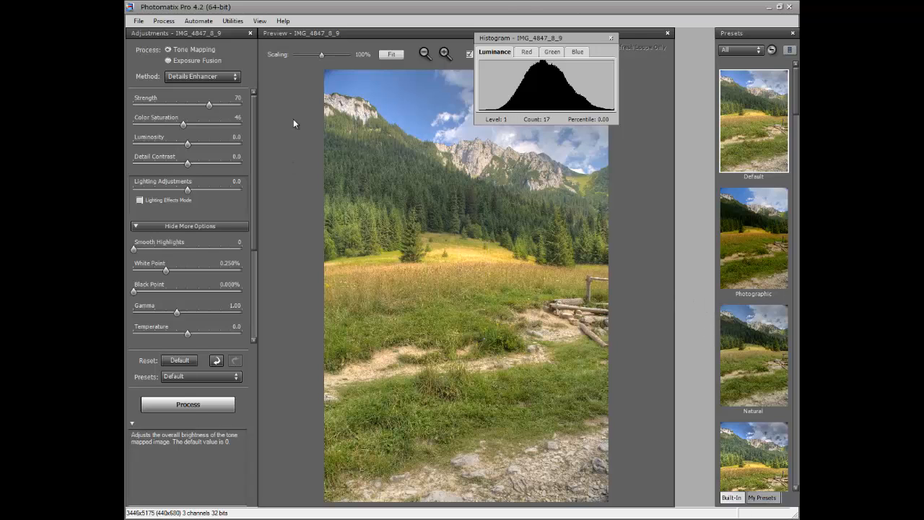
pyautogui.moveTo(559, 37); pyautogui.dragTo(729, 26)
pyautogui.click(737, 238)
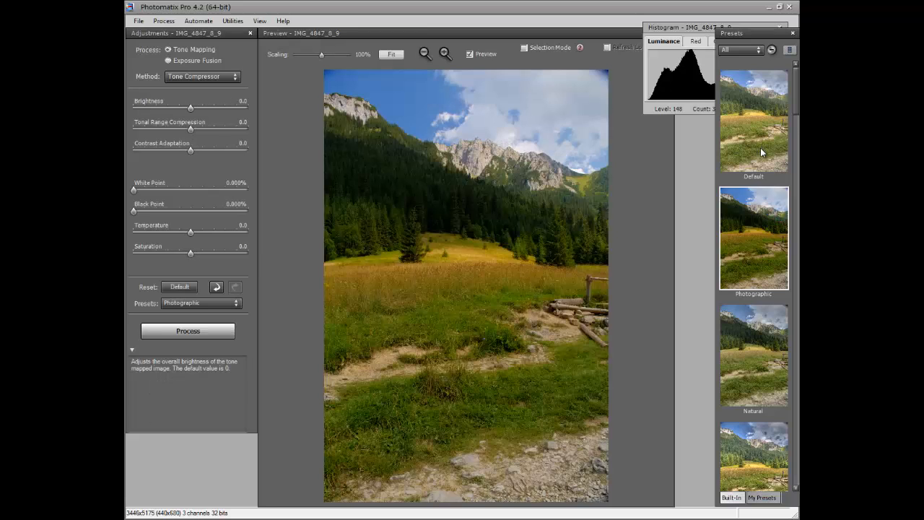
pyautogui.click(760, 148)
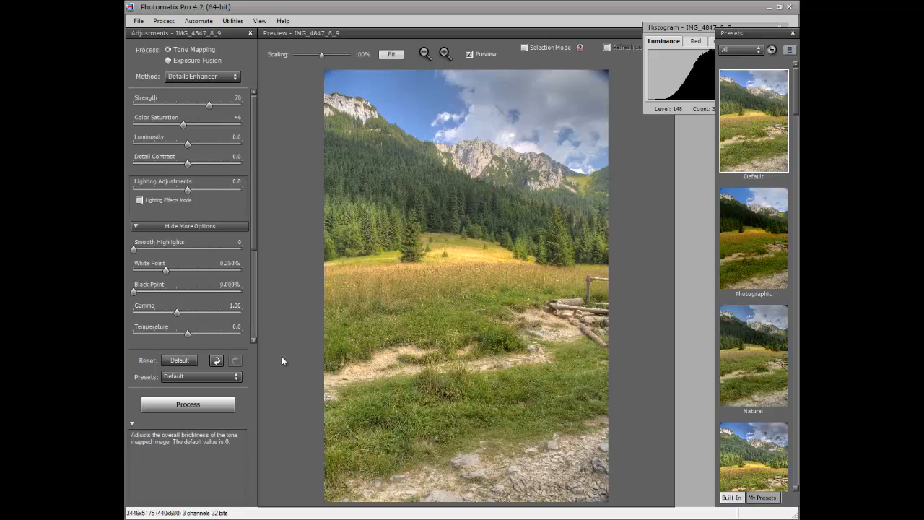
# Step: Set Color Saturation to 69, Strength to 74 and Detail Contrast to 1.8 in the Details Enhancer
pyautogui.moveTo(678, 30); pyautogui.dragTo(619, 28)
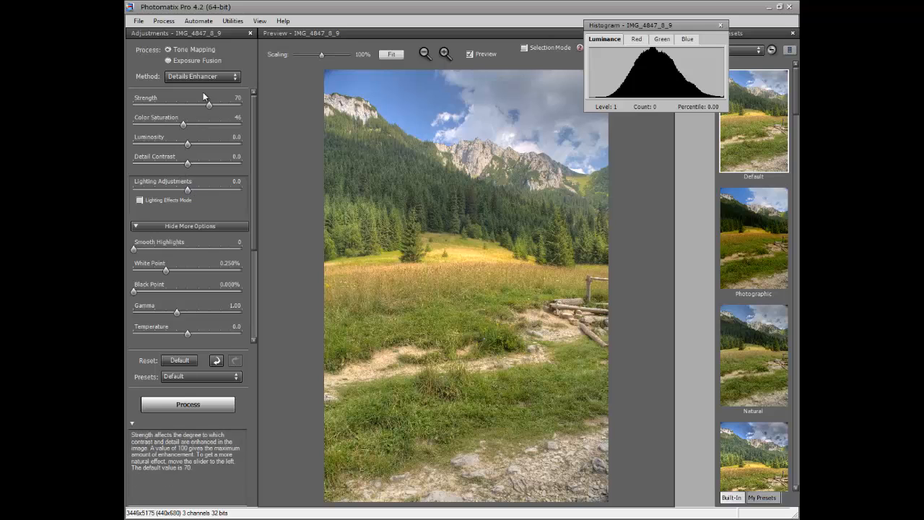
pyautogui.moveTo(183, 124); pyautogui.dragTo(210, 120)
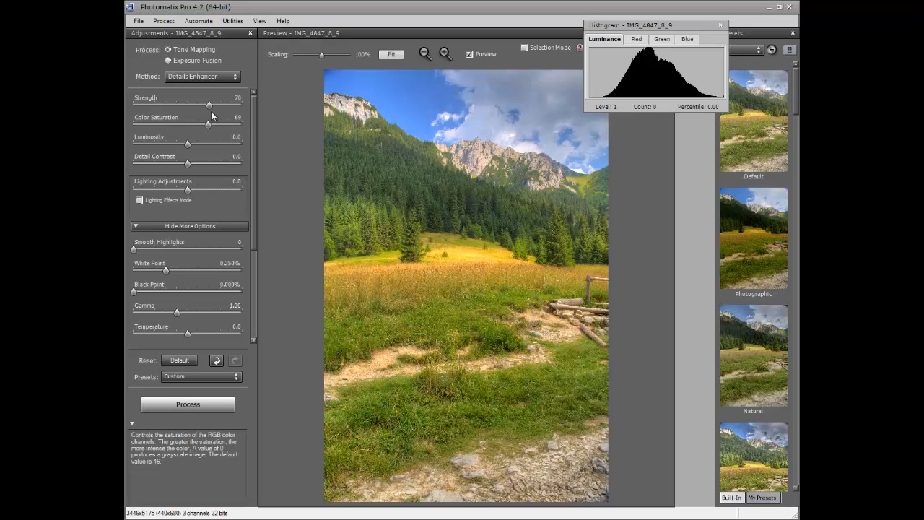
pyautogui.moveTo(213, 102); pyautogui.dragTo(207, 105)
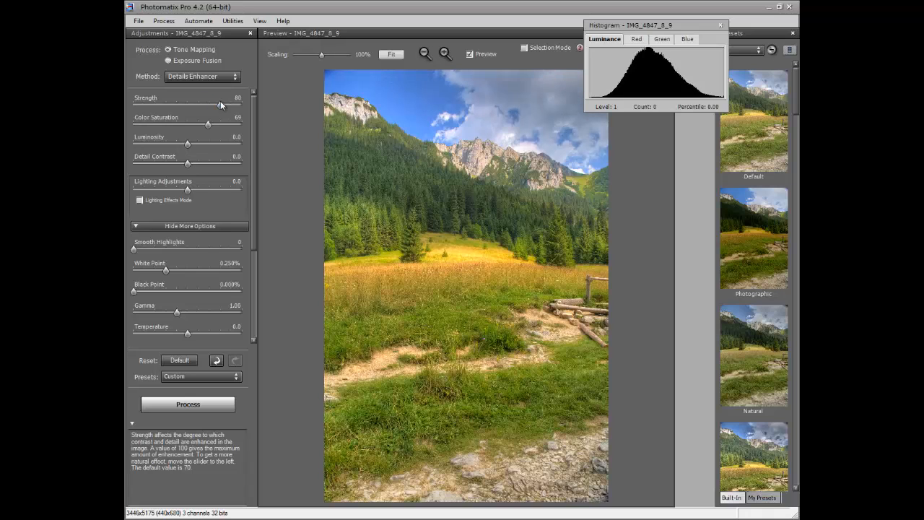
pyautogui.moveTo(215, 101); pyautogui.dragTo(213, 102)
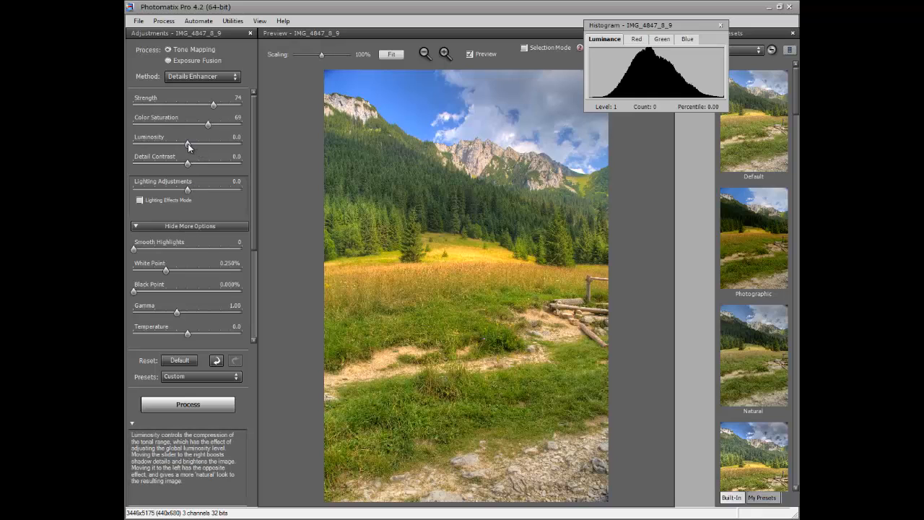
pyautogui.moveTo(187, 164); pyautogui.dragTo(197, 165)
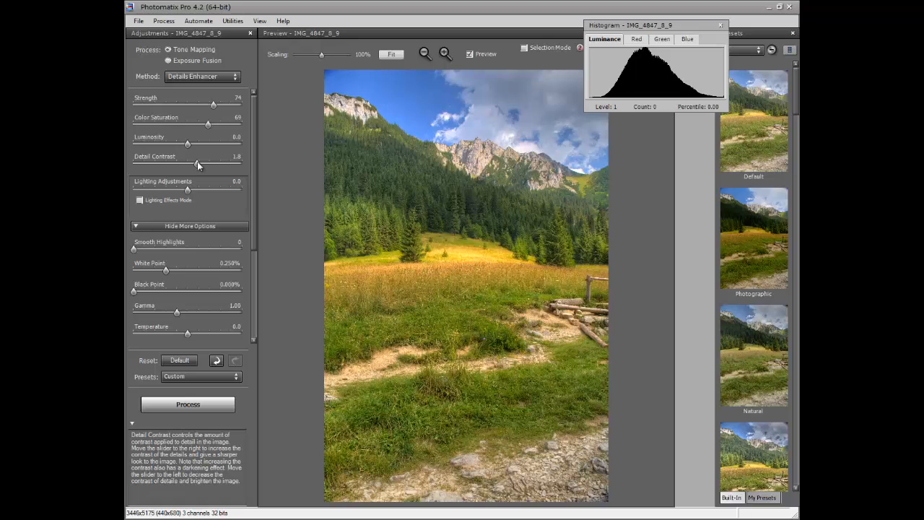
# Step: Enable Lighting Effects mode and try the Natural, Natural+ and Surreal lighting settings
pyautogui.click(179, 201)
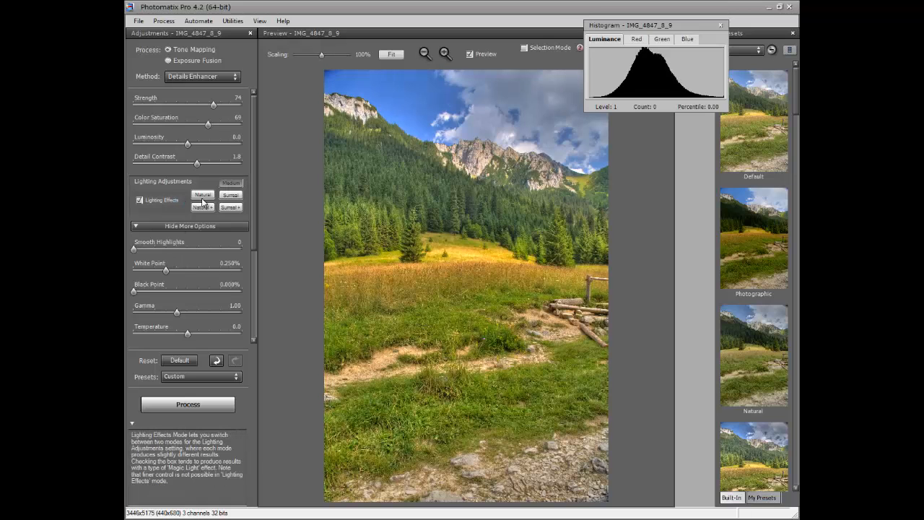
pyautogui.click(203, 196)
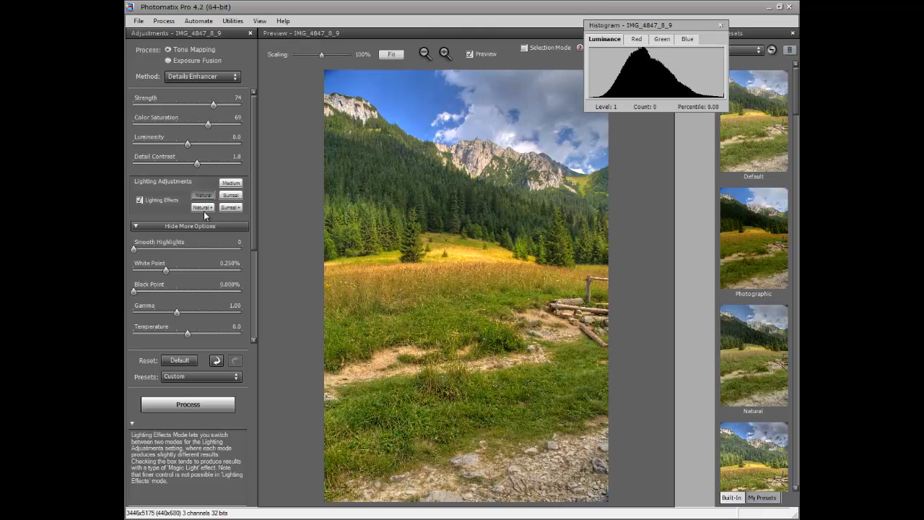
pyautogui.click(203, 208)
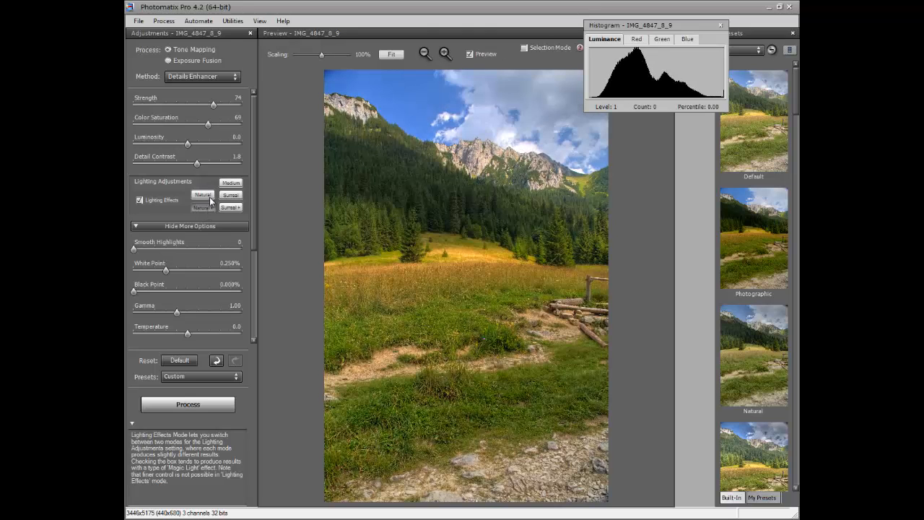
pyautogui.click(226, 195)
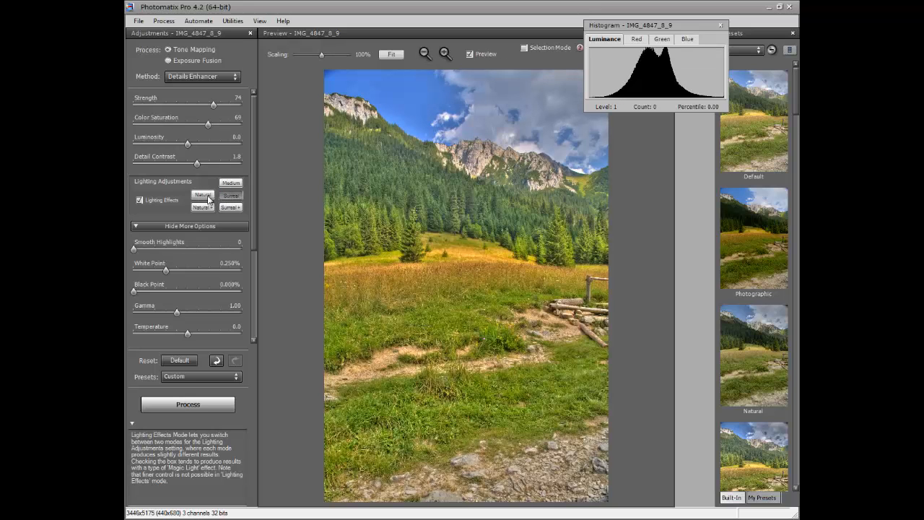
# Step: Try the Medium lighting setting, settle on Natural, and set Luminosity to -1.0
pyautogui.click(211, 196)
pyautogui.click(231, 184)
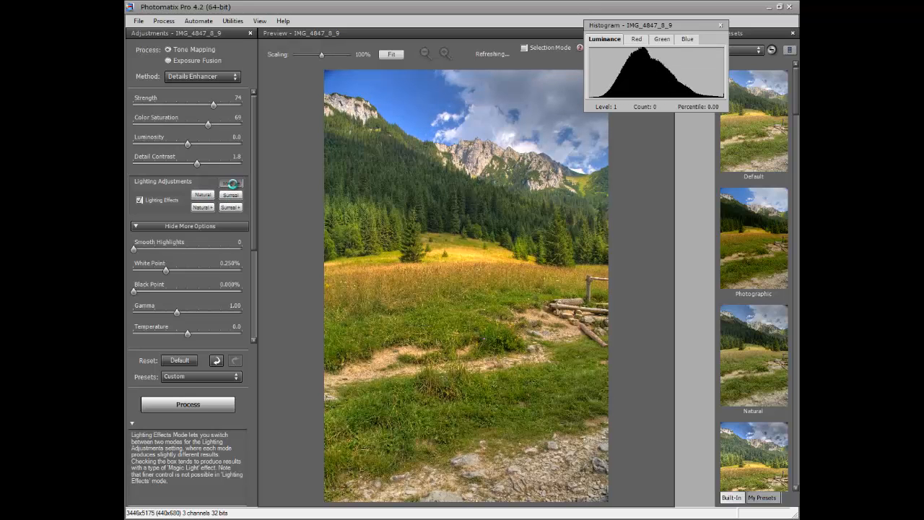
pyautogui.click(208, 197)
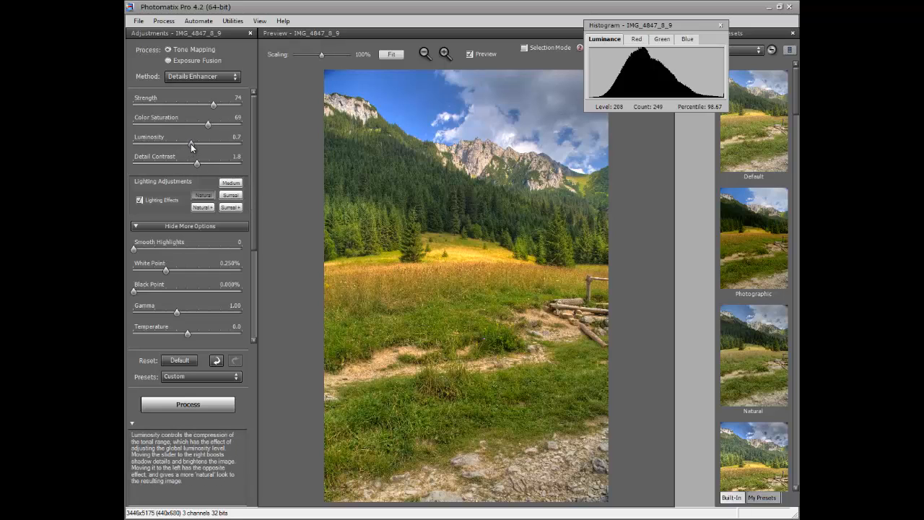
pyautogui.moveTo(191, 144); pyautogui.dragTo(182, 144)
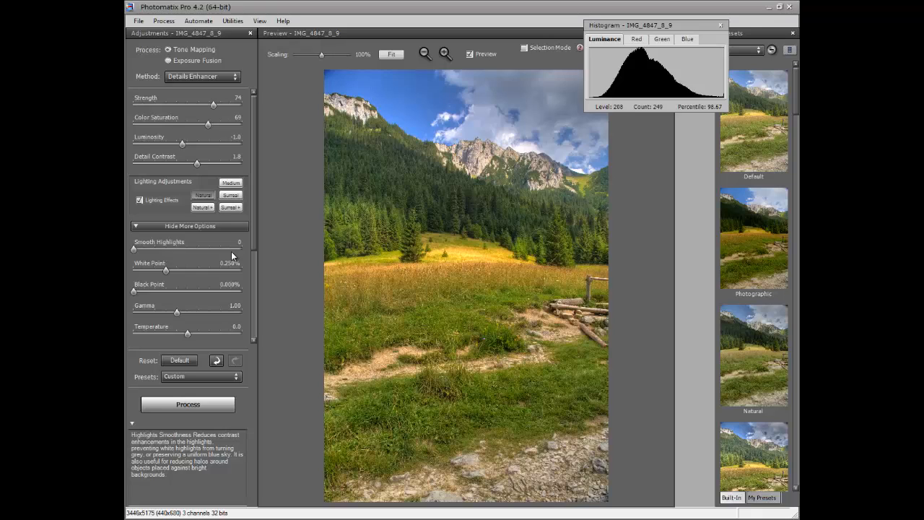
# Step: Save the current Details Enhancer settings as a preset named photomerge130813
pyautogui.click(186, 378)
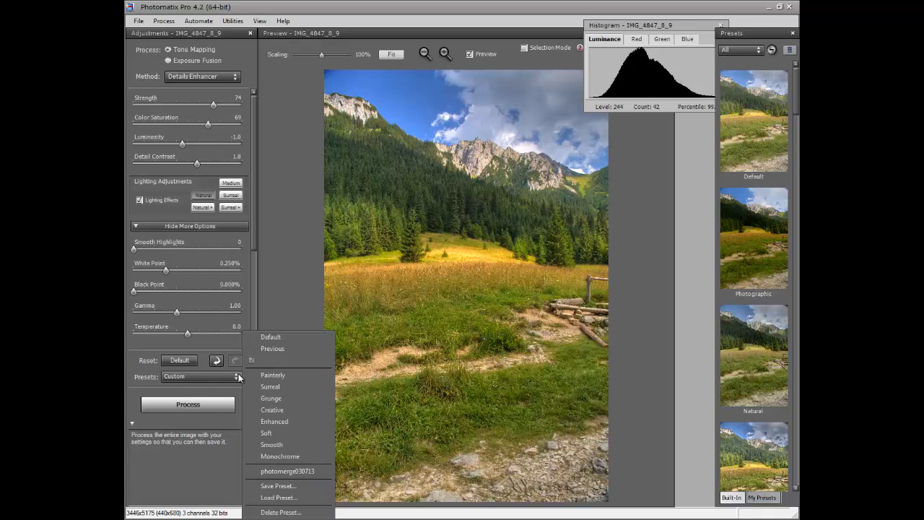
pyautogui.click(290, 487)
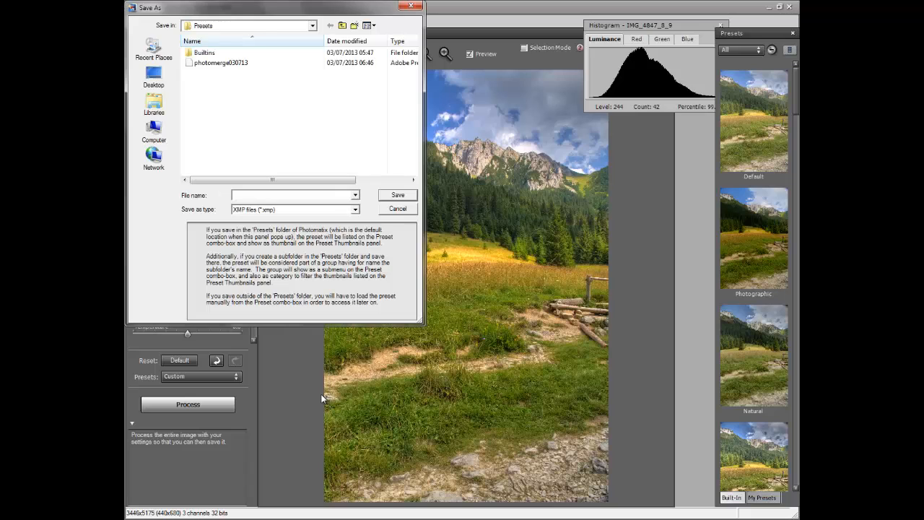
pyautogui.click(213, 64)
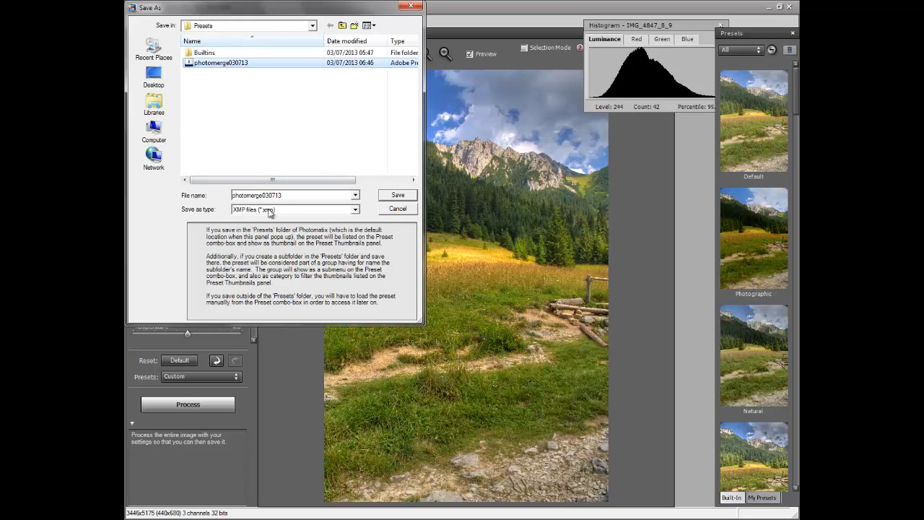
pyautogui.doubleClick(307, 196)
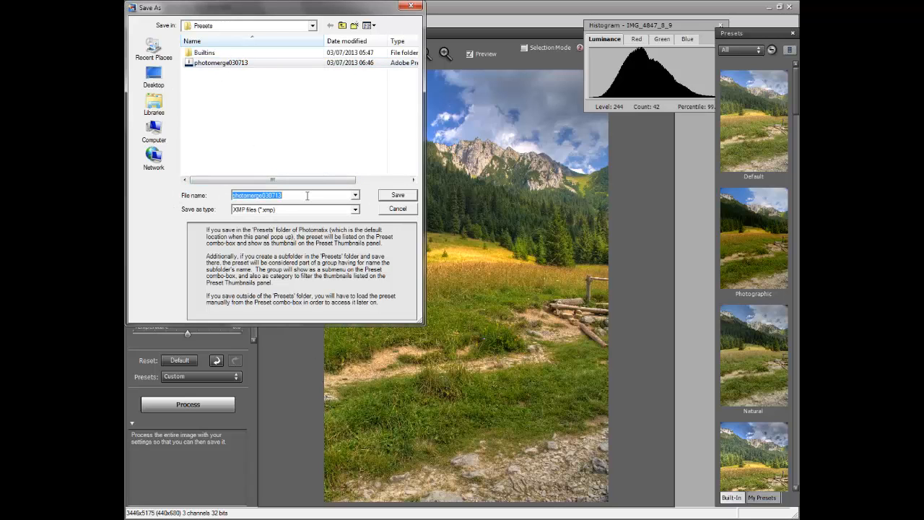
pyautogui.click(307, 196)
pyautogui.press('BackSpace')
pyautogui.press('BackSpace')
pyautogui.press('BackSpace')
pyautogui.press('BackSpace')
pyautogui.press('BackSpace')
pyautogui.press('BackSpace')
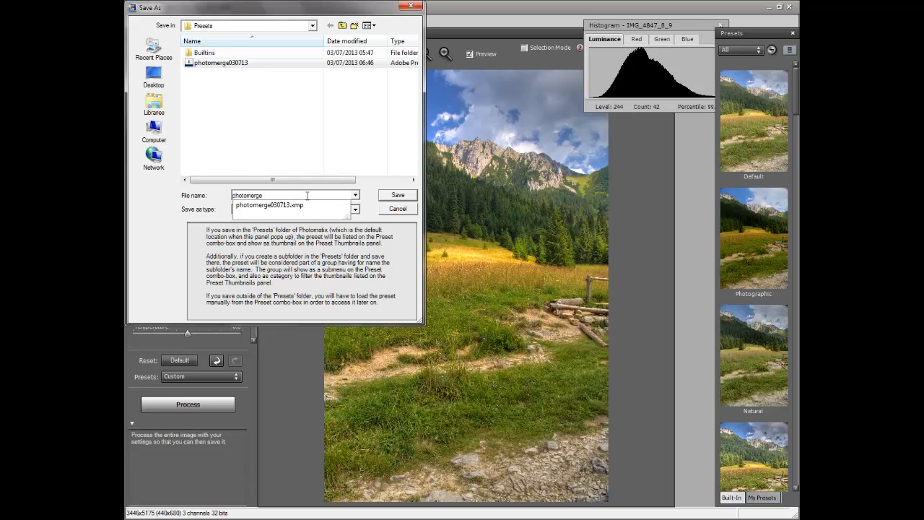
pyautogui.write('13087')
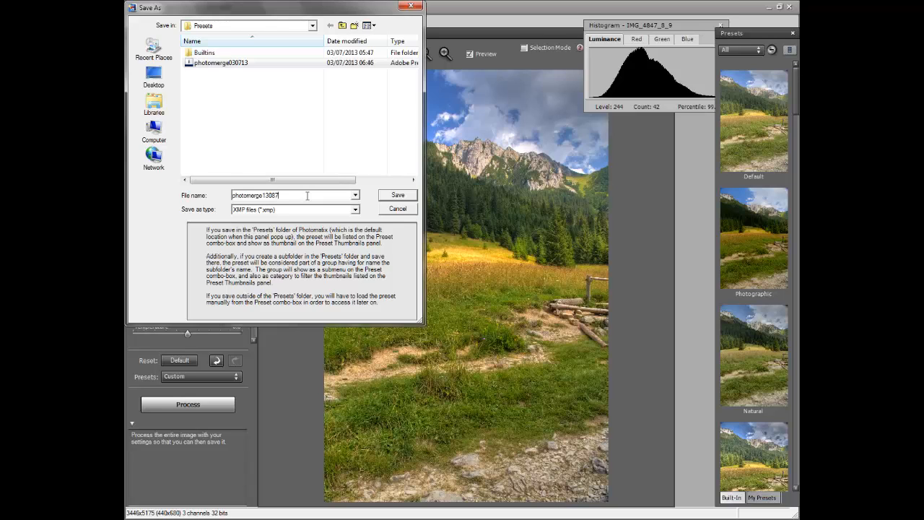
pyautogui.write('13')
pyautogui.click(398, 201)
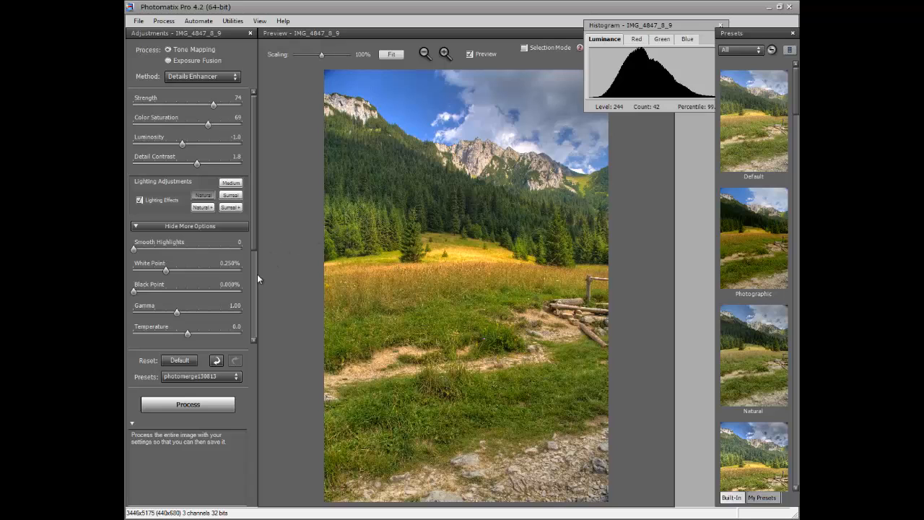
# Step: Process the tone-mapped image and finish it without any Finishing Touch contrast, color or sharpening changes
pyautogui.click(180, 407)
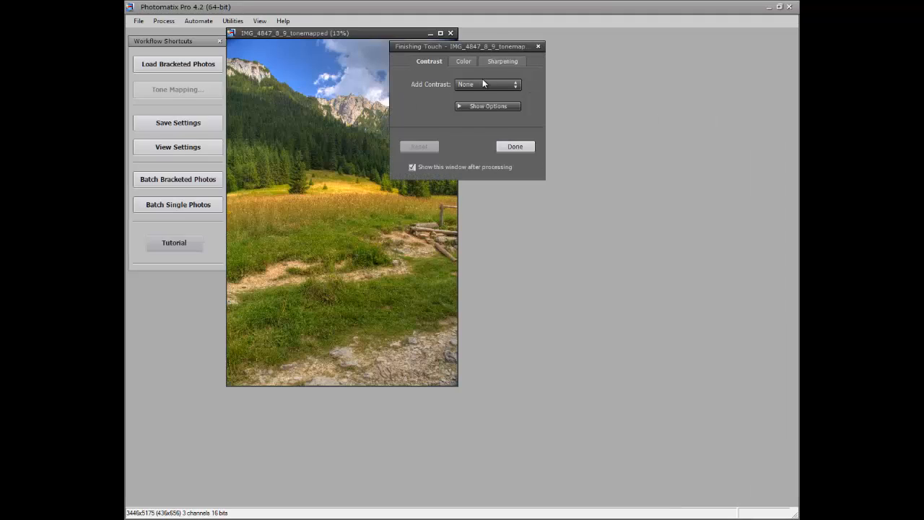
pyautogui.click(483, 84)
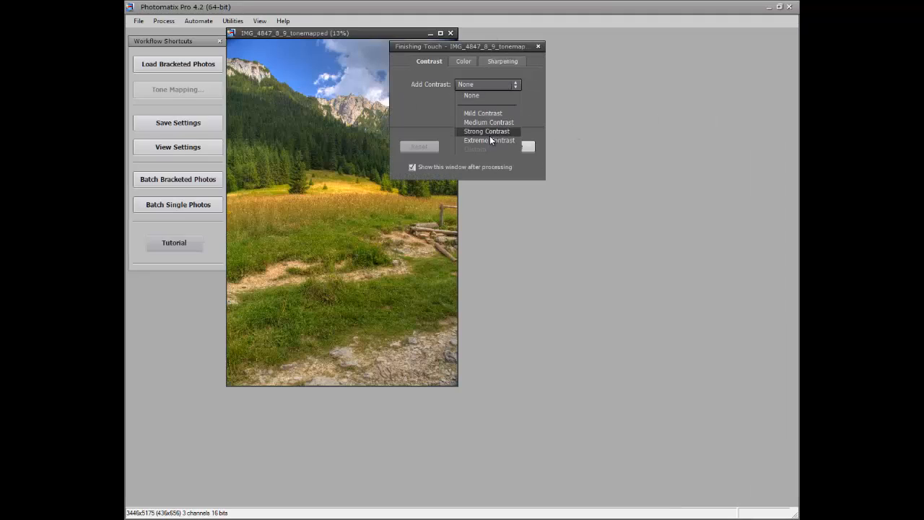
pyautogui.click(507, 88)
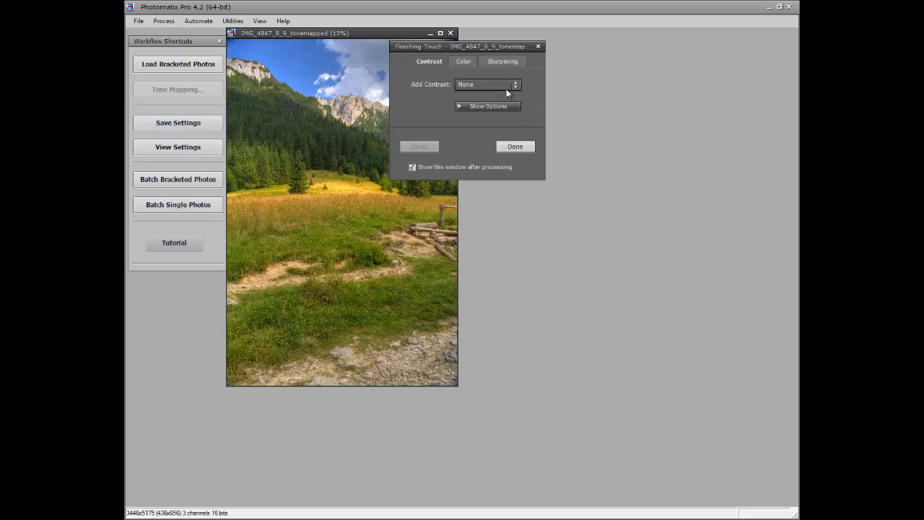
pyautogui.click(469, 62)
pyautogui.click(429, 61)
pyautogui.click(515, 147)
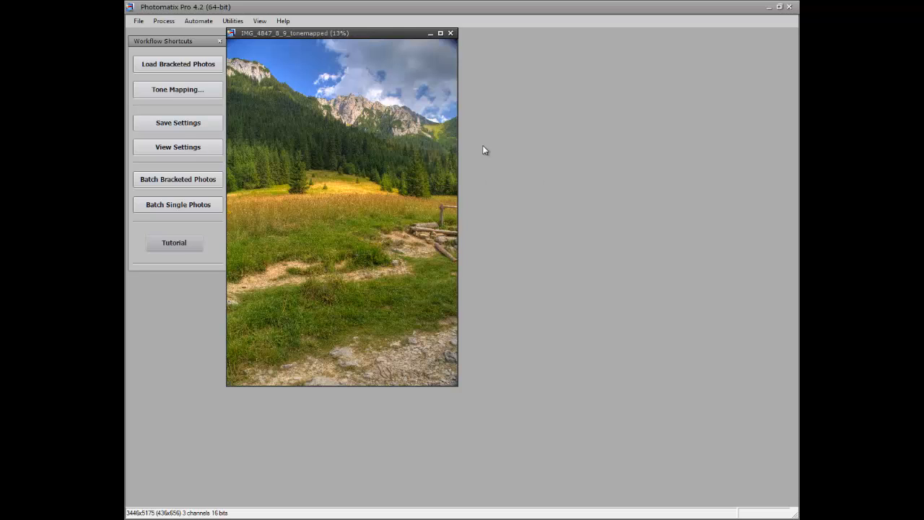
# Step: Close the tone-mapped image without saving it
pyautogui.click(450, 33)
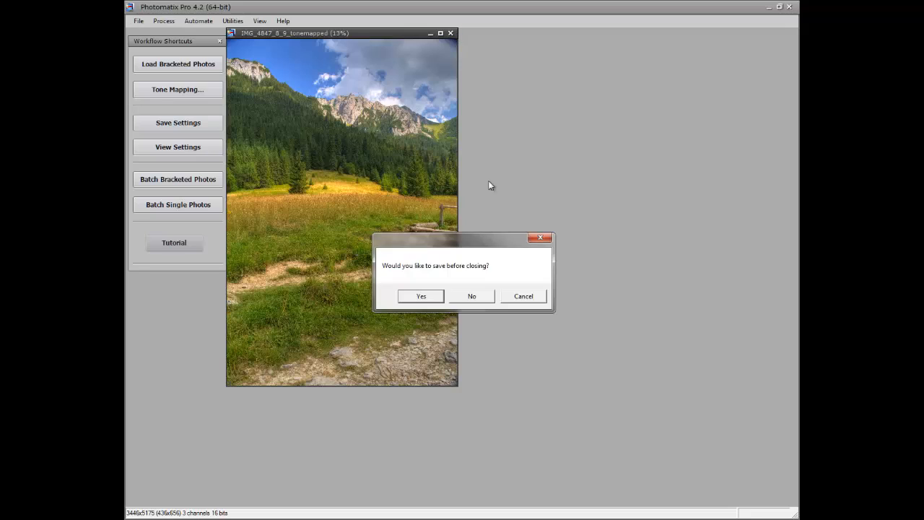
pyautogui.click(487, 299)
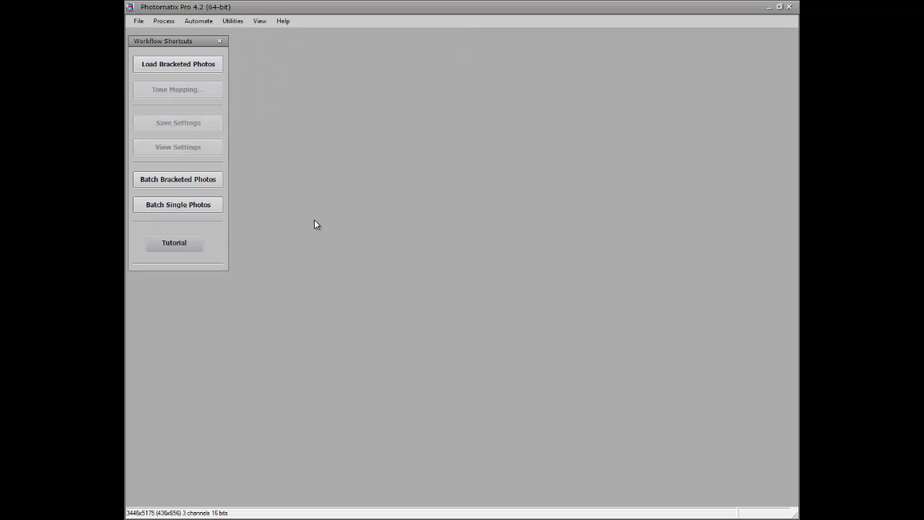
# Step: Open batch processing of bracketed photos, clear the source list and switch the source to individual files
pyautogui.click(198, 21)
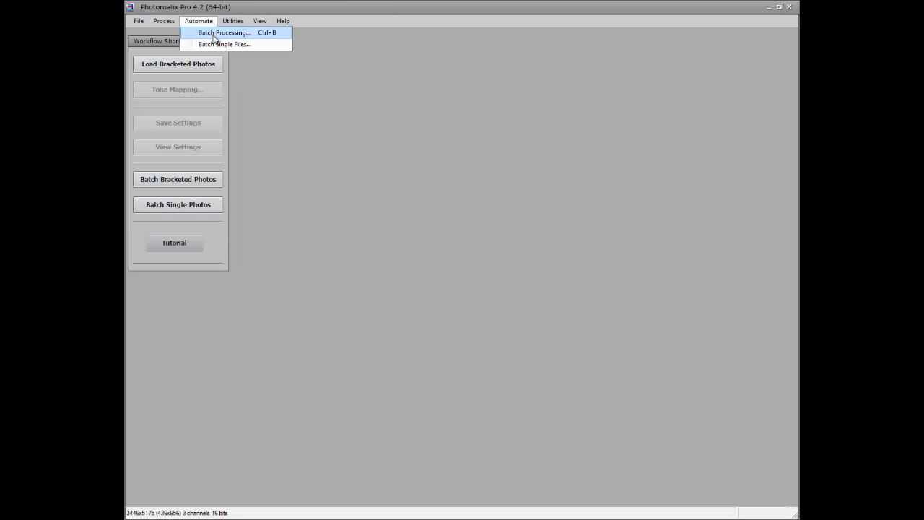
pyautogui.click(214, 33)
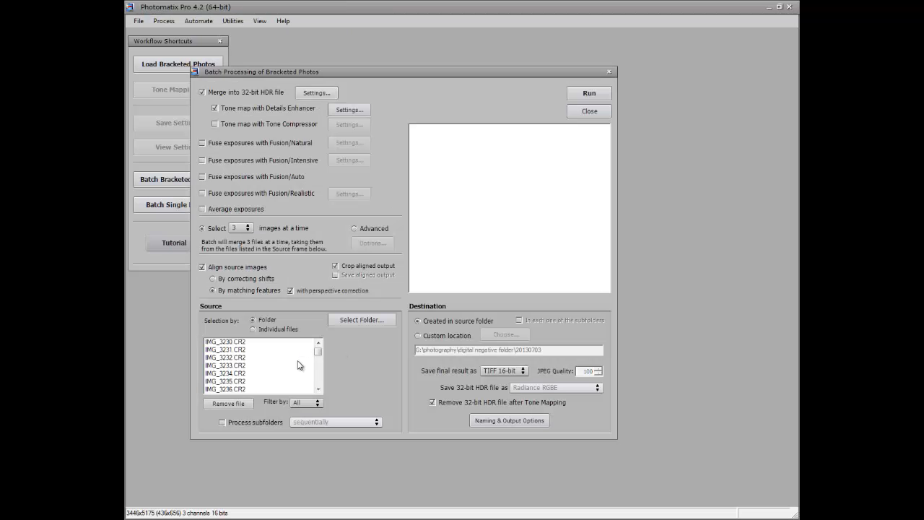
pyautogui.click(233, 408)
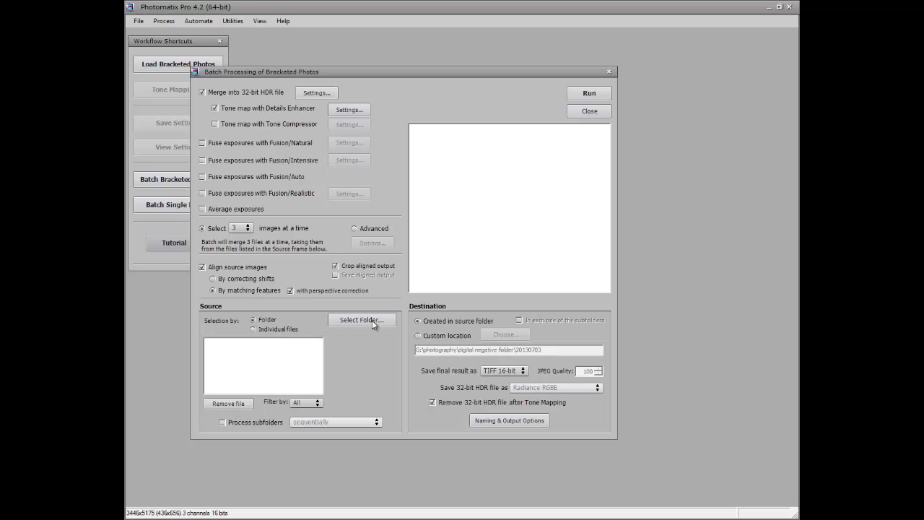
pyautogui.click(288, 332)
# Step: Add the bracketed files IMG_4841 through IMG_4858 from the 20130810 folder as batch sources
pyautogui.click(361, 320)
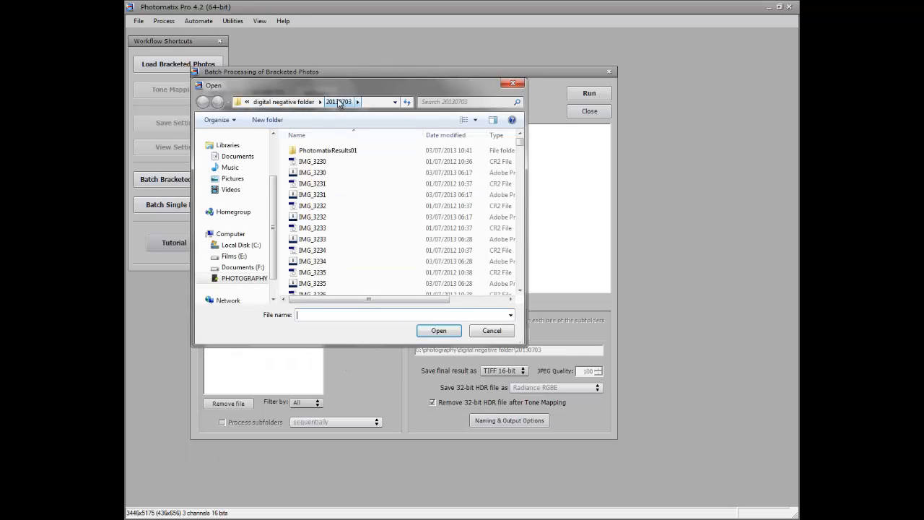
pyautogui.click(285, 102)
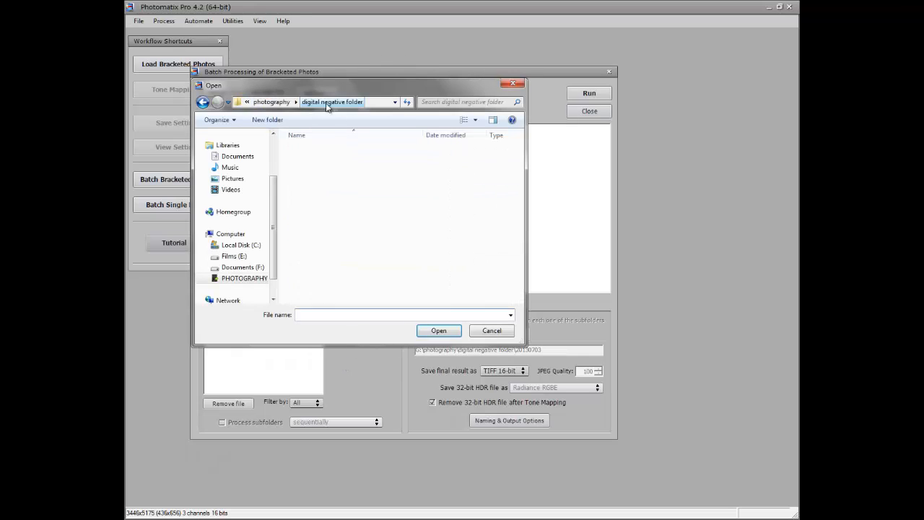
pyautogui.moveTo(520, 257); pyautogui.dragTo(520, 286)
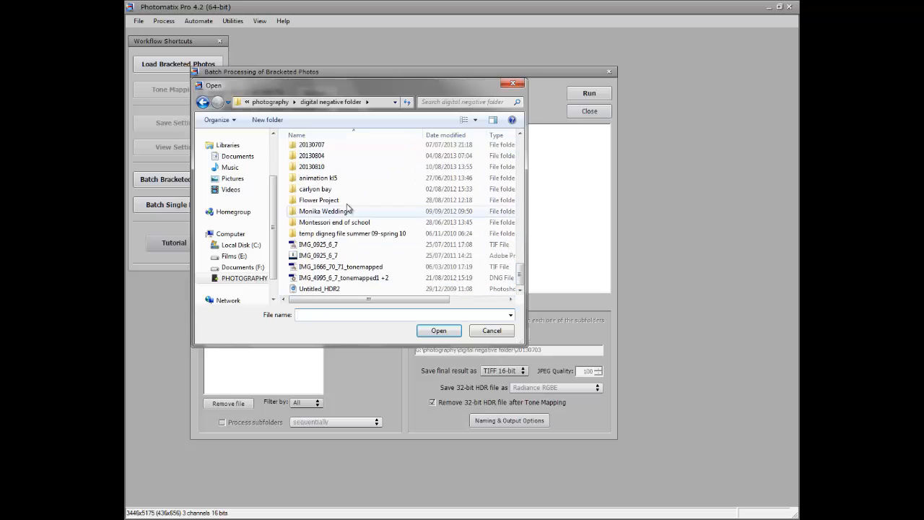
pyautogui.doubleClick(339, 166)
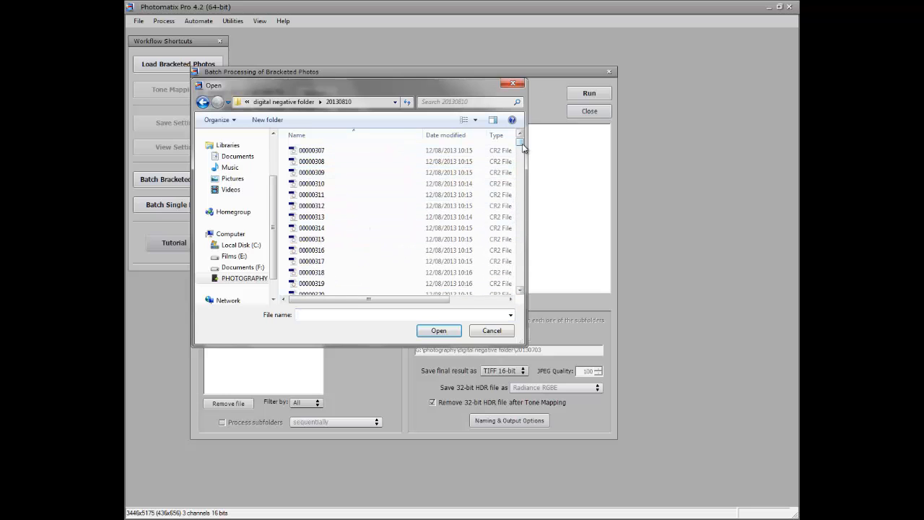
pyautogui.moveTo(521, 144); pyautogui.dragTo(521, 168)
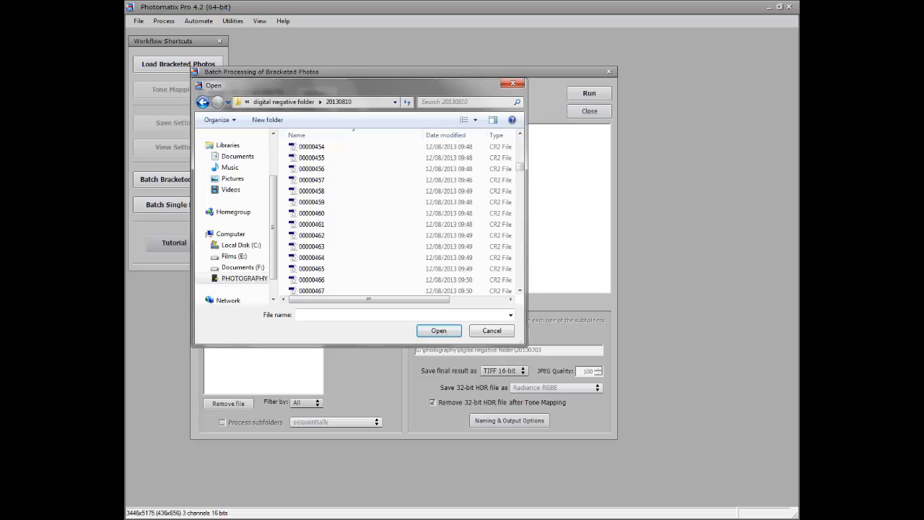
pyautogui.moveTo(301, 519)
pyautogui.click(332, 518)
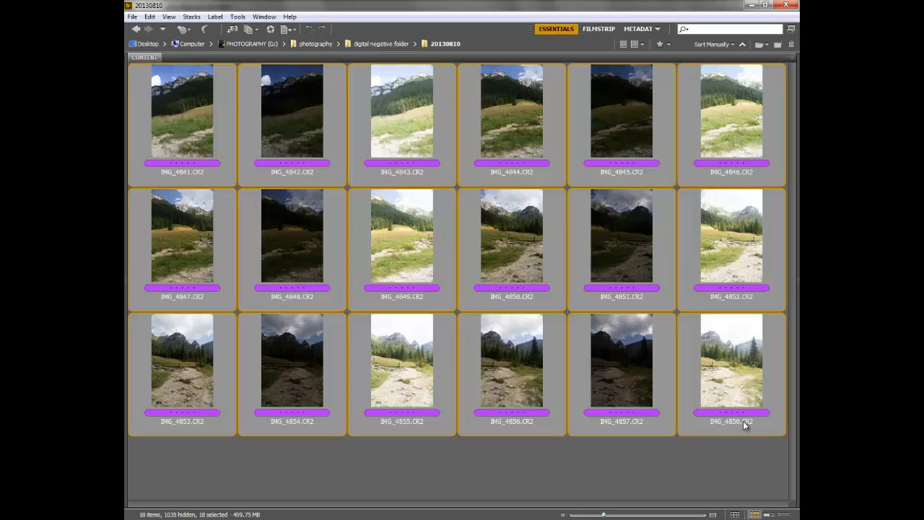
pyautogui.moveTo(334, 513)
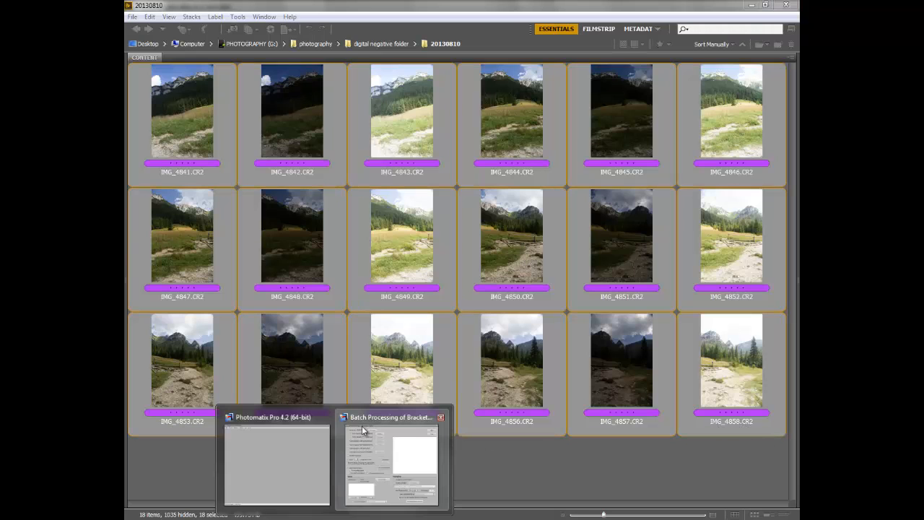
pyautogui.click(363, 431)
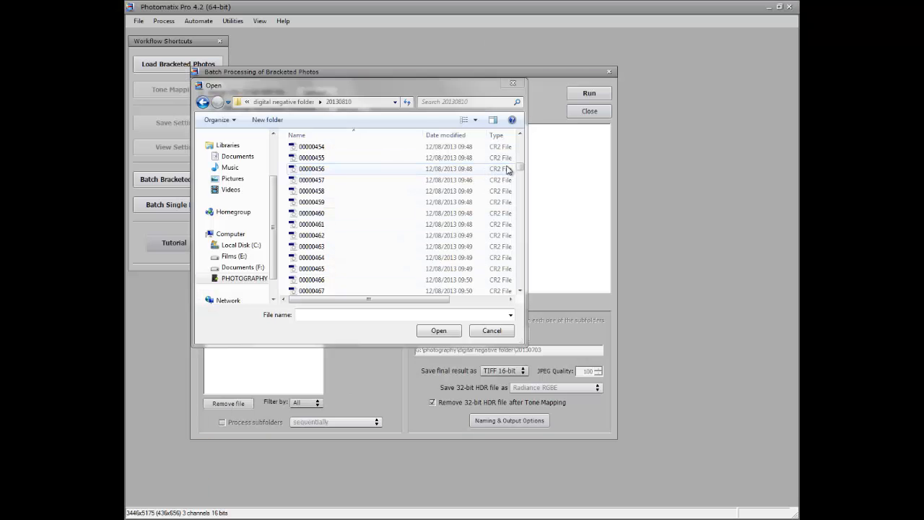
pyautogui.moveTo(527, 263); pyautogui.dragTo(525, 266)
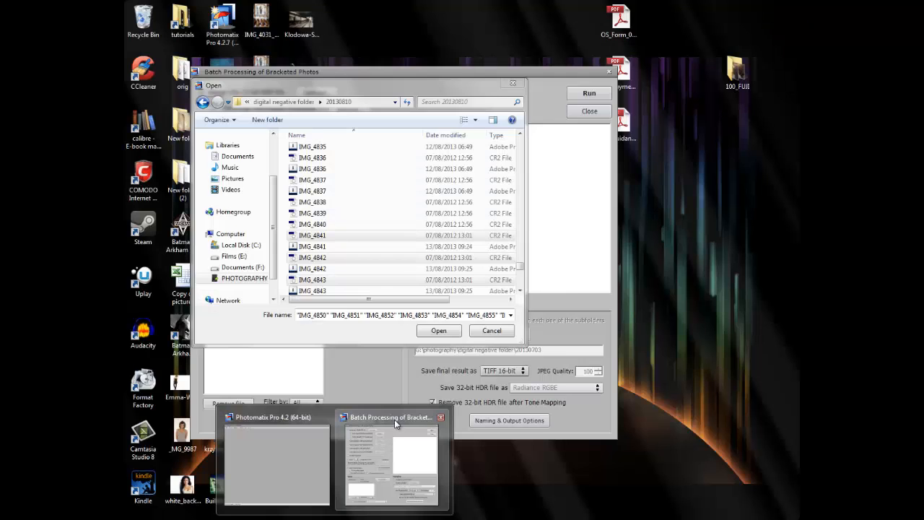
pyautogui.click(391, 423)
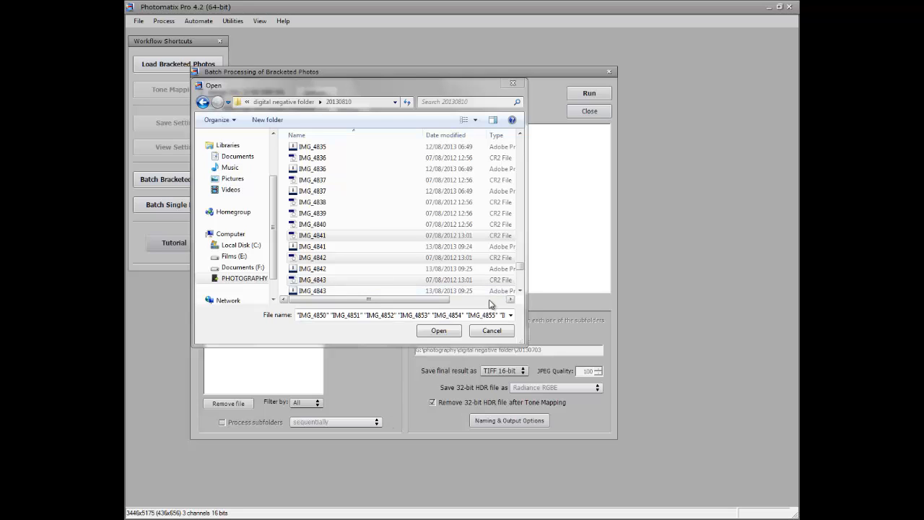
pyautogui.click(448, 332)
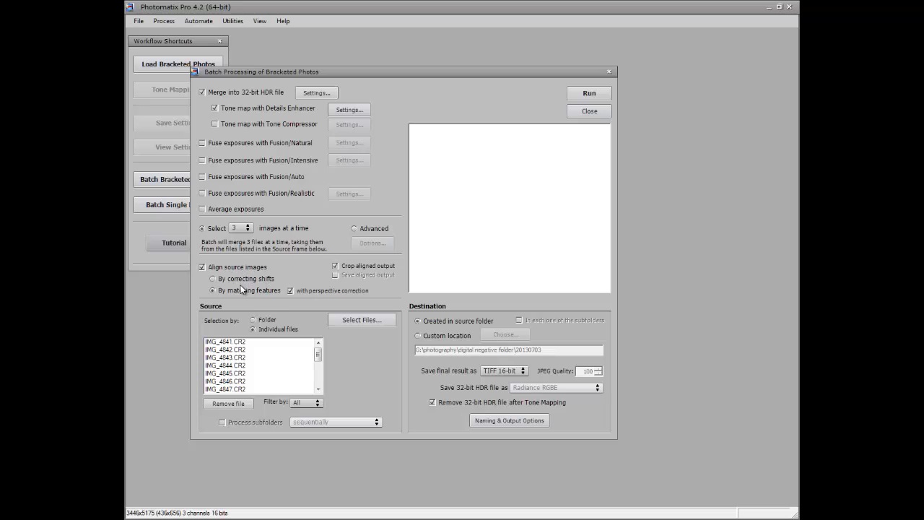
# Step: Load the photomerge130813 preset into the batch Details Enhancer settings
pyautogui.click(349, 111)
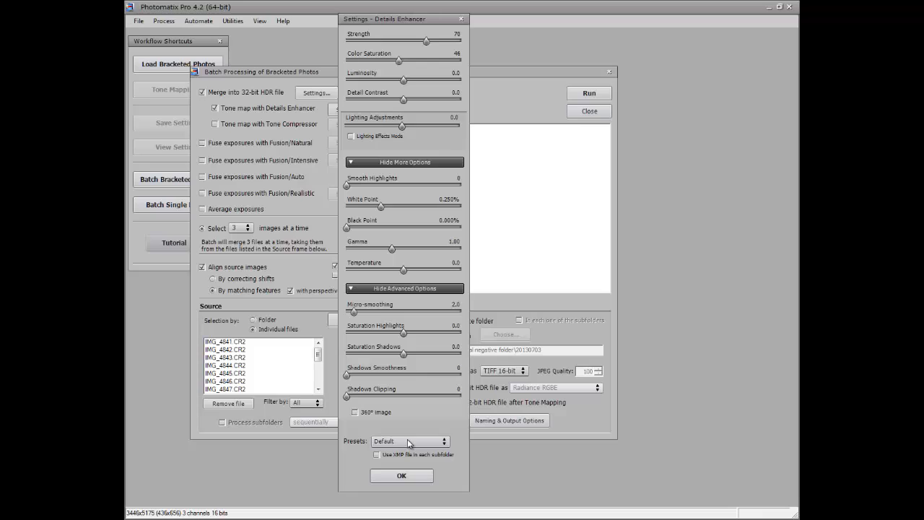
pyautogui.click(462, 20)
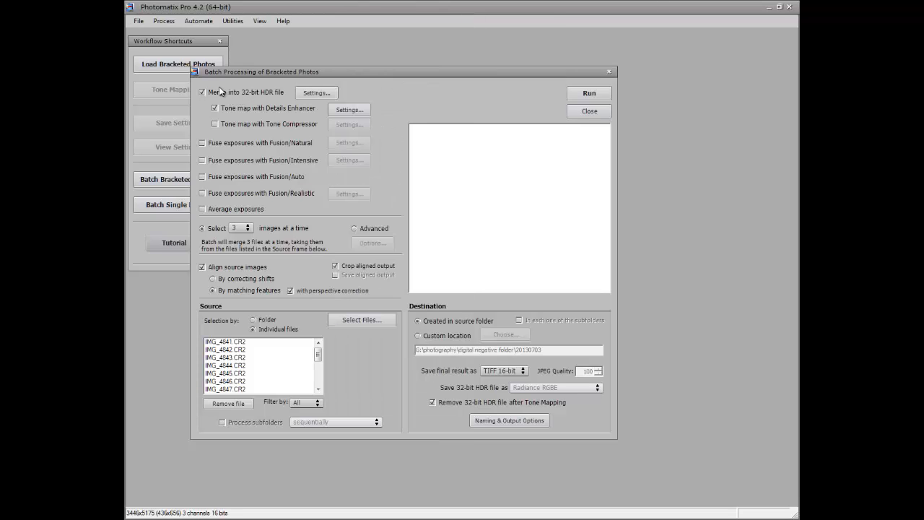
pyautogui.click(350, 110)
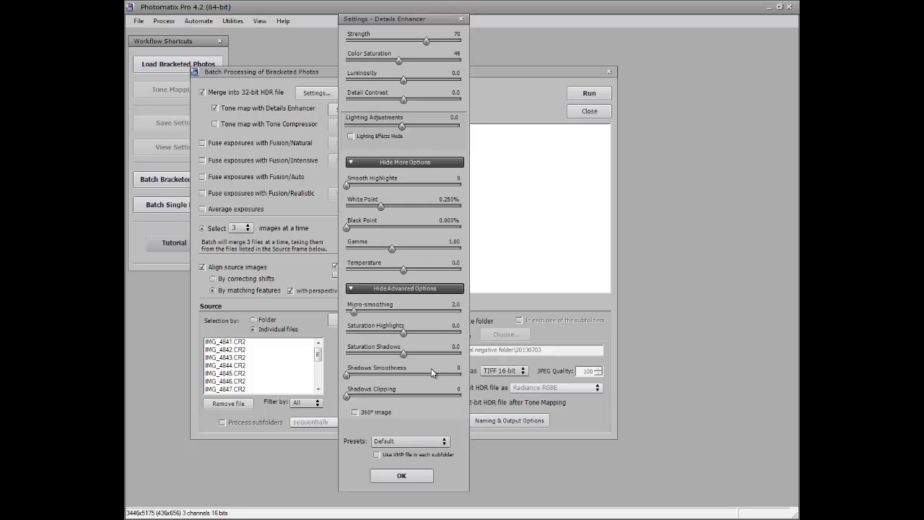
pyautogui.click(441, 442)
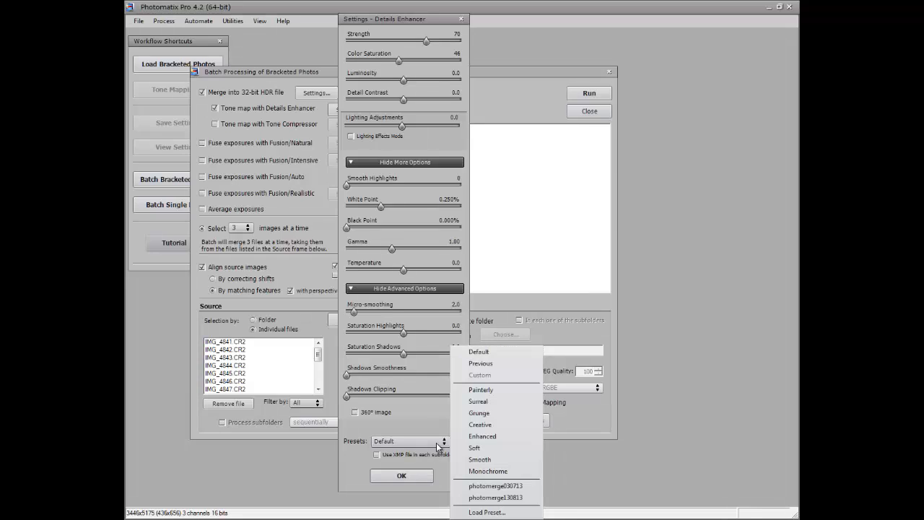
pyautogui.click(496, 498)
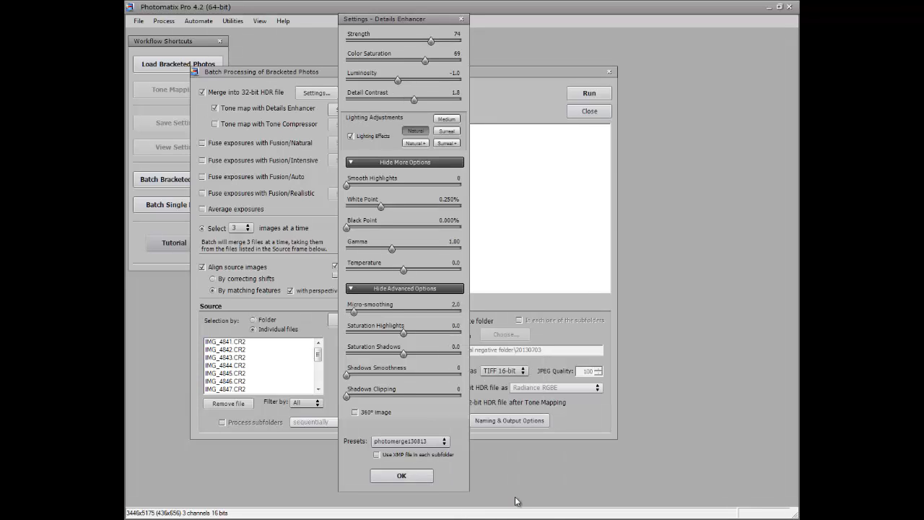
# Step: Confirm the batch Details Enhancer settings with the loaded preset
pyautogui.click(390, 483)
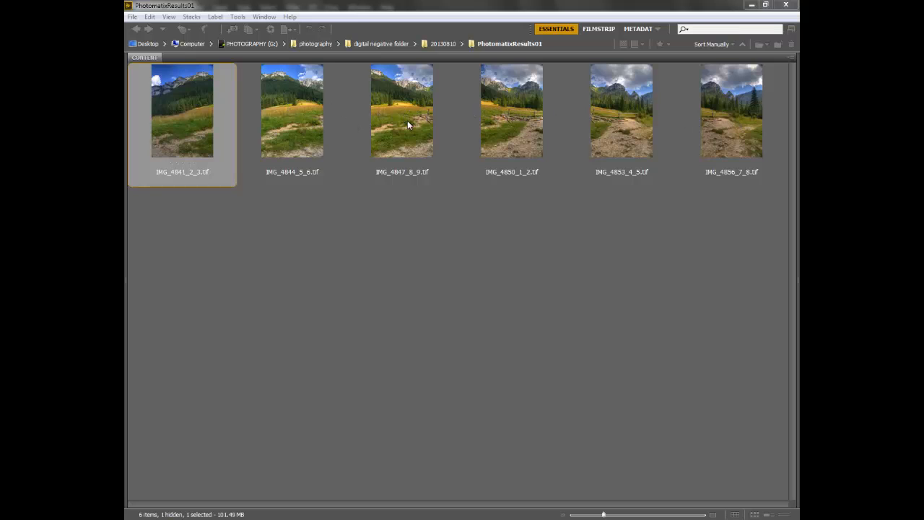
# Step: Review the six tone-mapped TIFF results in the PhotomatixResults01 folder one by one
pyautogui.click(724, 120)
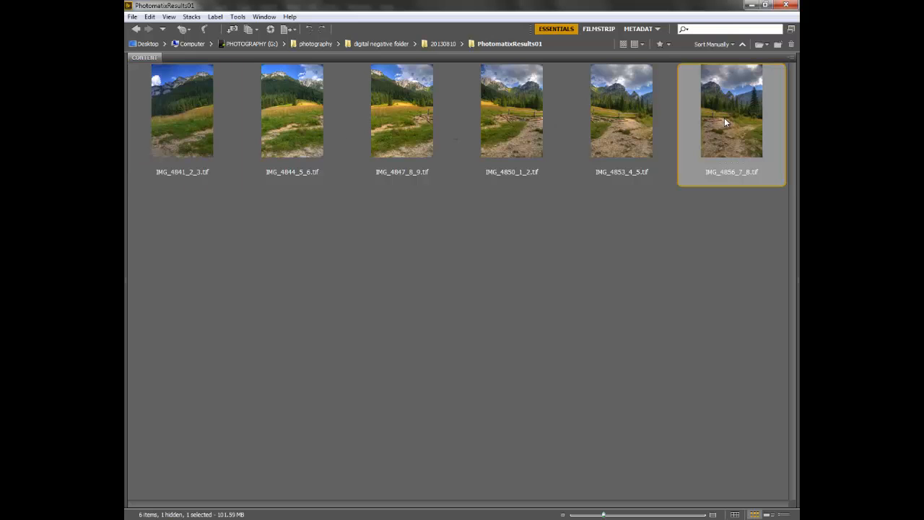
pyautogui.click(209, 137)
pyautogui.click(259, 135)
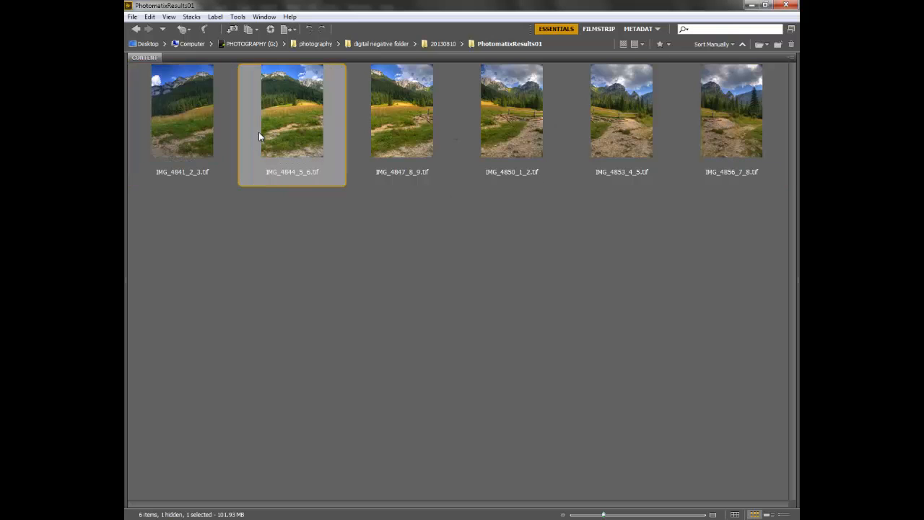
pyautogui.click(423, 123)
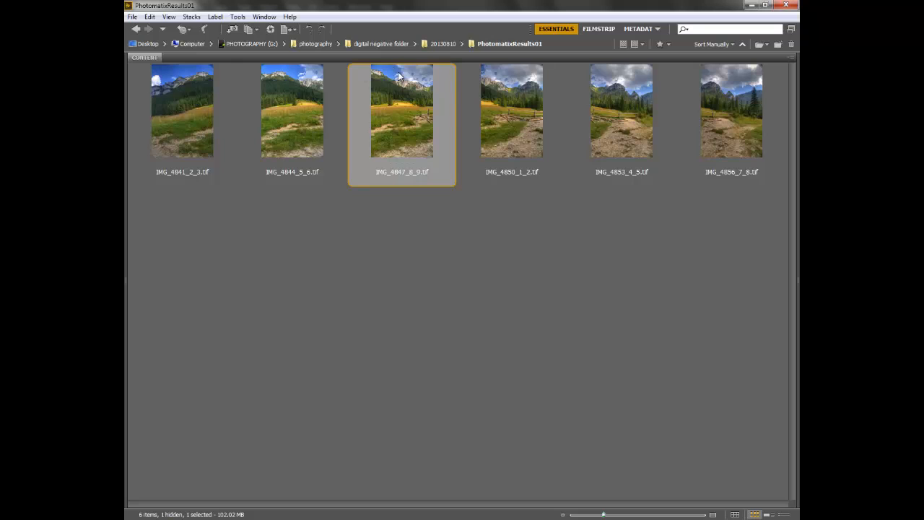
pyautogui.click(526, 115)
pyautogui.click(611, 112)
pyautogui.click(746, 110)
pyautogui.click(615, 130)
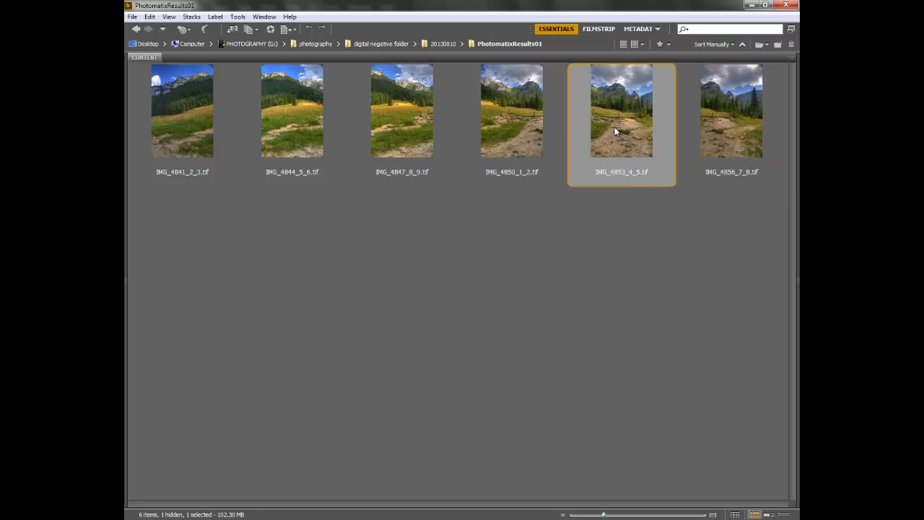
pyautogui.click(512, 134)
pyautogui.click(349, 135)
pyautogui.click(240, 131)
pyautogui.click(161, 128)
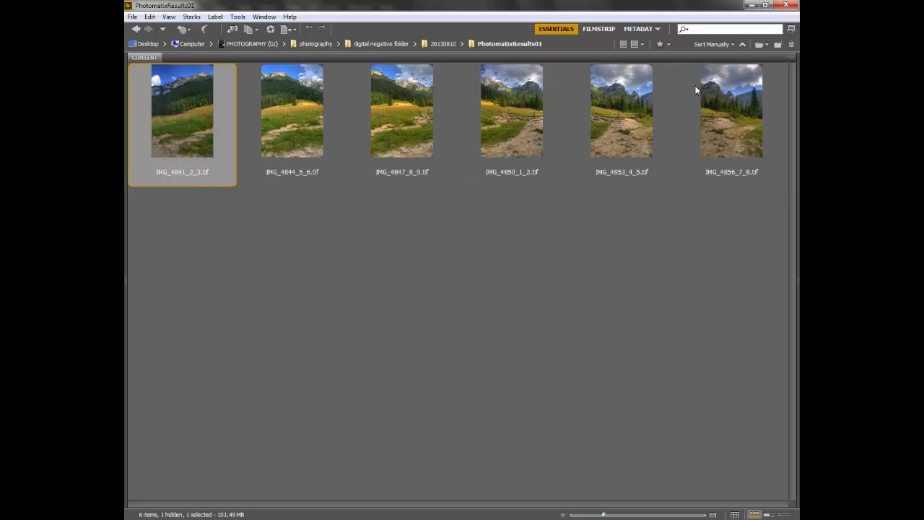
# Step: Select all six tone-mapped TIFFs and merge them into a panorama with Photomerge using Auto layout
pyautogui.keyDown('shift'); pyautogui.click(737, 105); pyautogui.keyUp('shift')
pyautogui.click(239, 17)
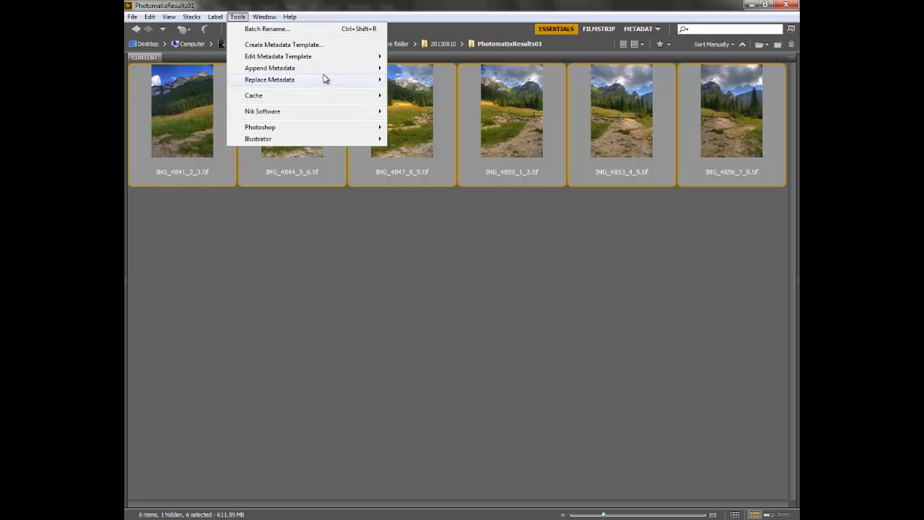
pyautogui.moveTo(320, 128)
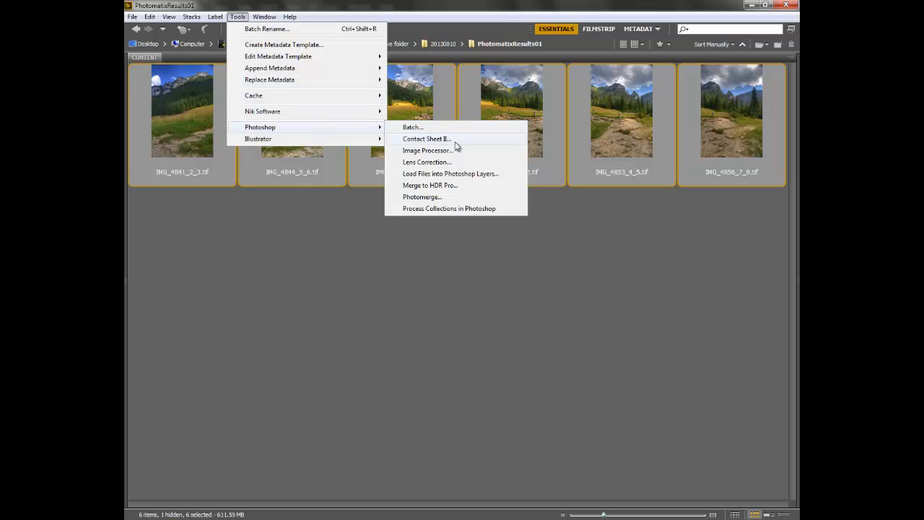
pyautogui.click(441, 198)
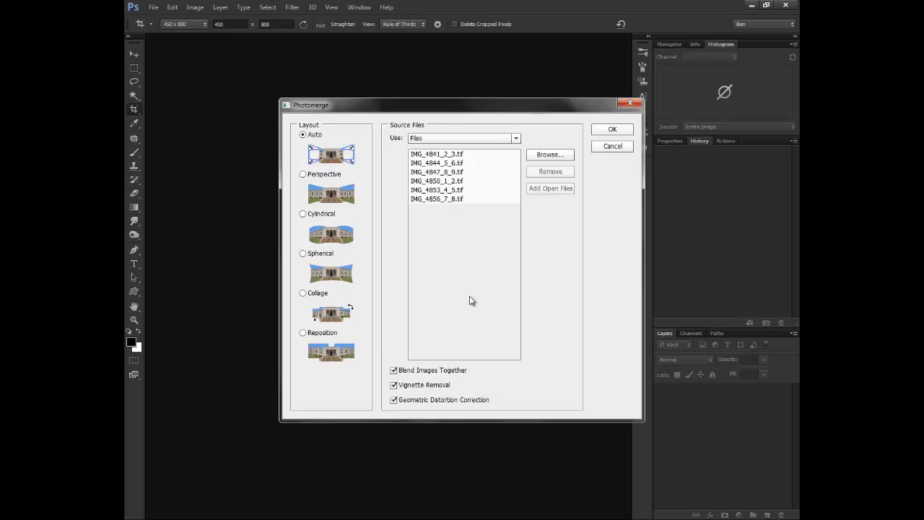
pyautogui.click(613, 130)
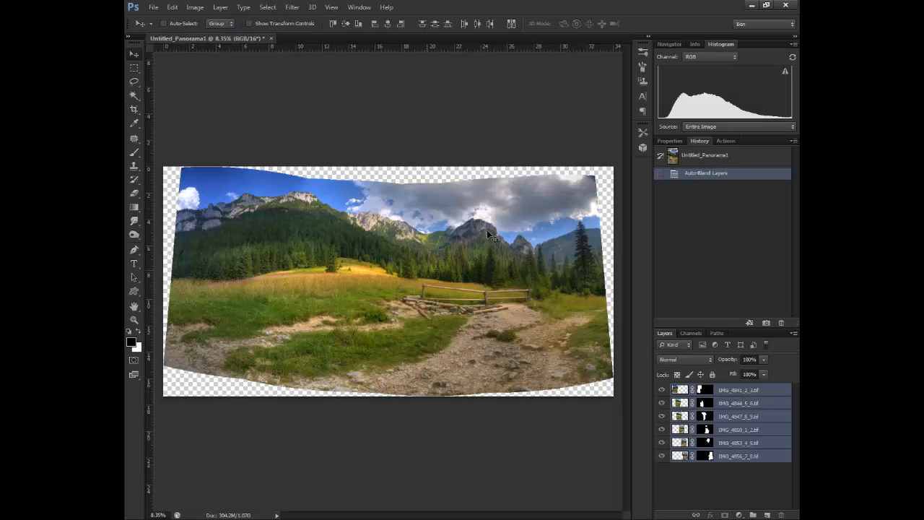
# Step: Convert the merged panorama layers to a smart object and apply Lens Correction with default settings
pyautogui.rightClick(731, 403)
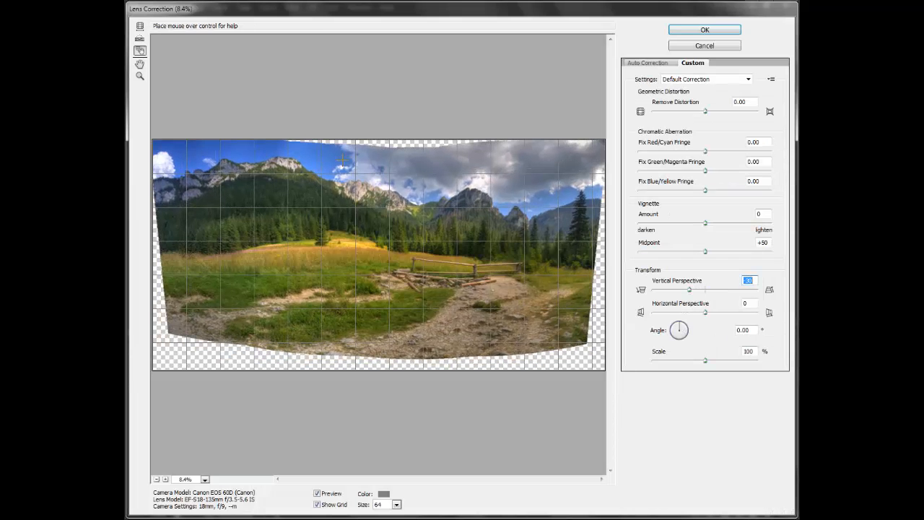
pyautogui.click(705, 30)
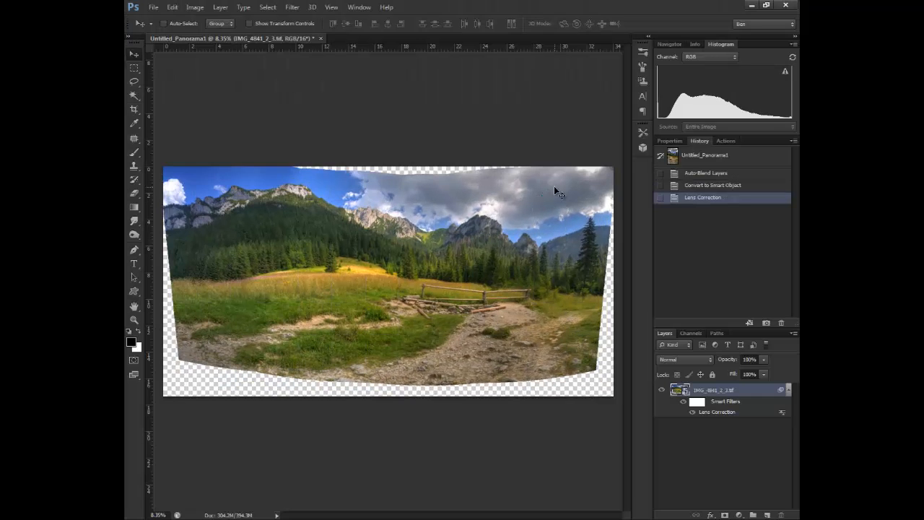
# Step: Crop the panorama to remove the transparent edges
pyautogui.press('c')
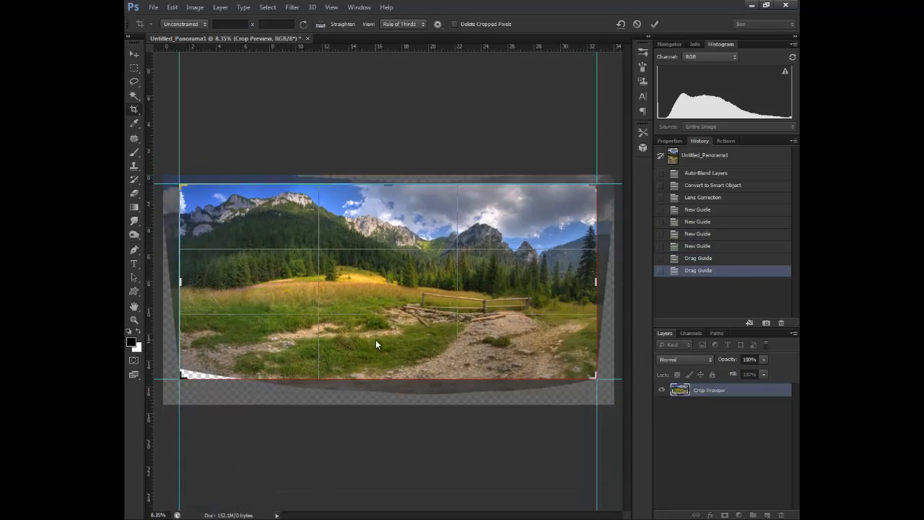
pyautogui.press('Return')
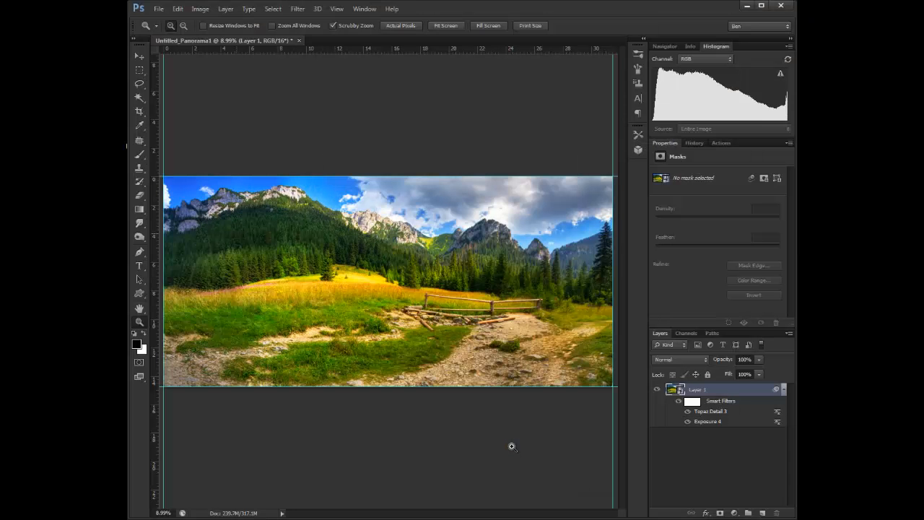
# Step: Add a Photo Filter adjustment layer with Warming Filter (85) and set its density to 51%
pyautogui.click(734, 513)
pyautogui.click(693, 417)
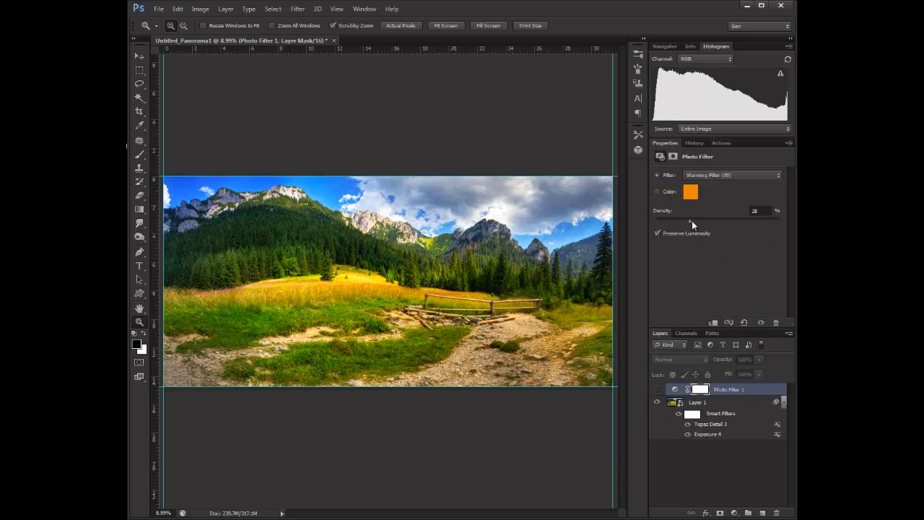
pyautogui.moveTo(692, 220); pyautogui.dragTo(719, 220)
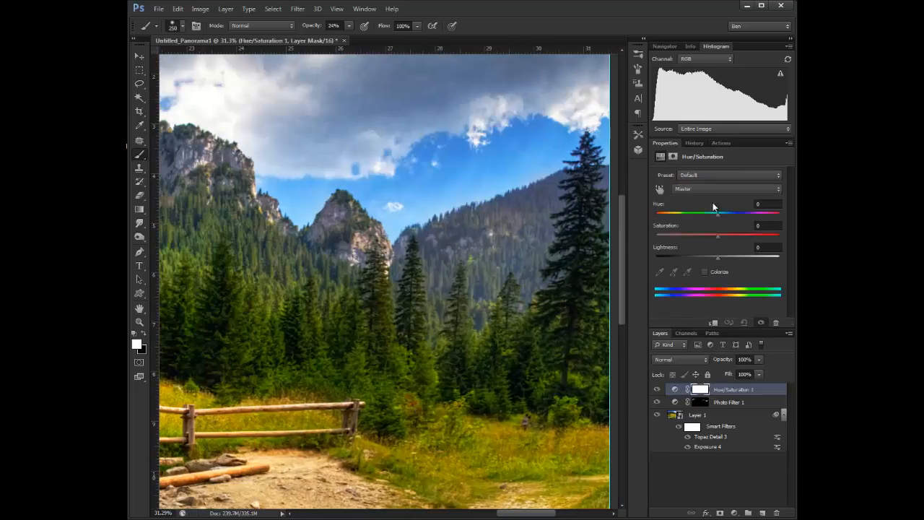
# Step: Add a Hue/Saturation adjustment layer with saturation +27 and lightness -17
pyautogui.moveTo(715, 257); pyautogui.dragTo(707, 258)
pyautogui.moveTo(723, 214); pyautogui.dragTo(727, 215)
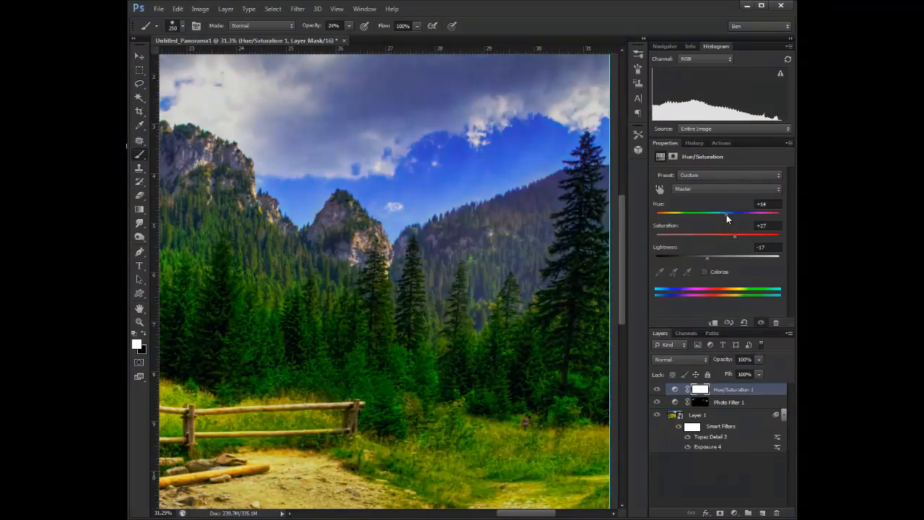
# Step: Paint the adjustment layer masks with a low-opacity brush to apply them selectively to the mountains
pyautogui.moveTo(532, 232)
pyautogui.mouseDown()
pyautogui.moveTo(515, 213)
pyautogui.moveTo(408, 256)
pyautogui.mouseUp()
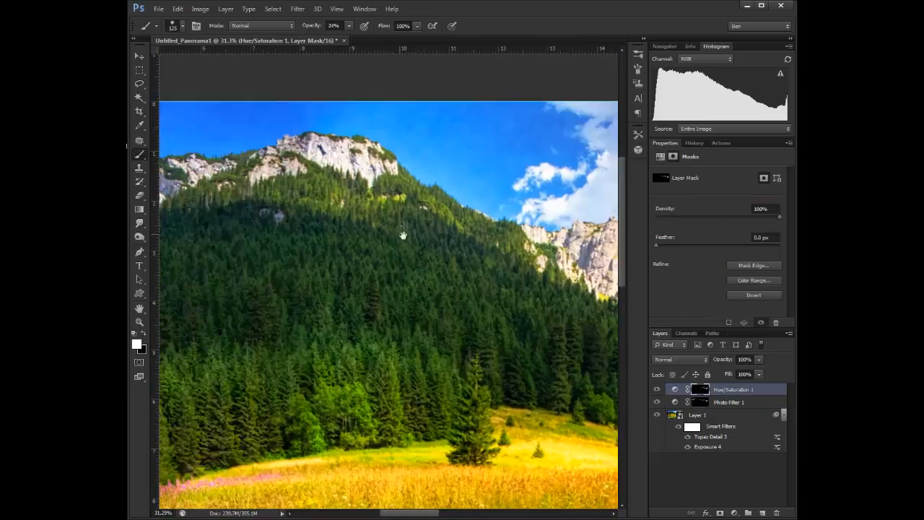
pyautogui.moveTo(374, 150); pyautogui.dragTo(419, 161)
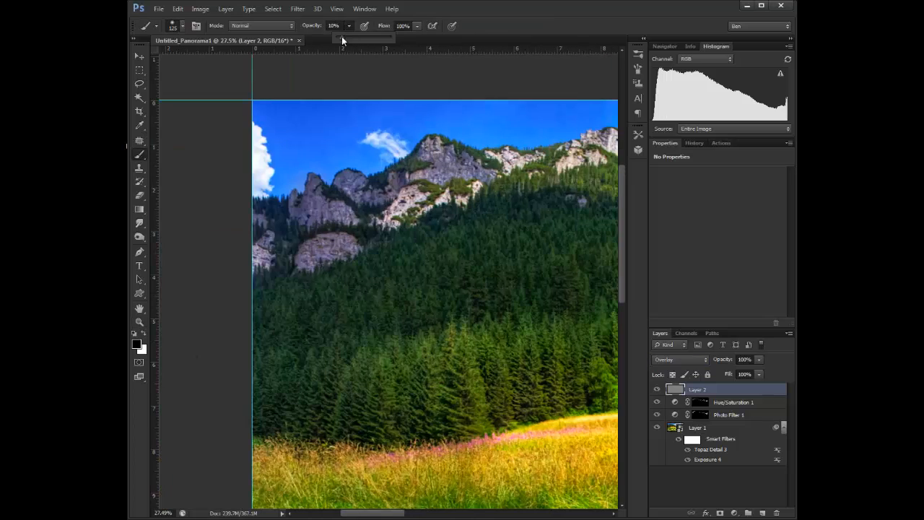
# Step: Dodge and burn the mountains and trees on an overlay layer with a 10% brush, alternating white and black
pyautogui.press('x')
pyautogui.moveTo(264, 245)
pyautogui.mouseDown()
pyautogui.moveTo(326, 209)
pyautogui.moveTo(430, 174)
pyautogui.mouseUp()
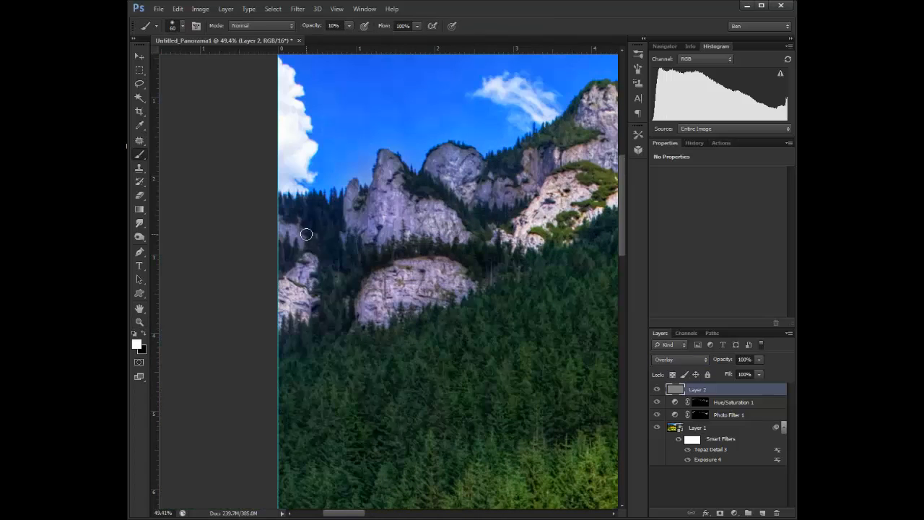
pyautogui.press('x')
pyautogui.moveTo(306, 234)
pyautogui.mouseDown()
pyautogui.moveTo(299, 201)
pyautogui.moveTo(324, 440)
pyautogui.mouseUp()
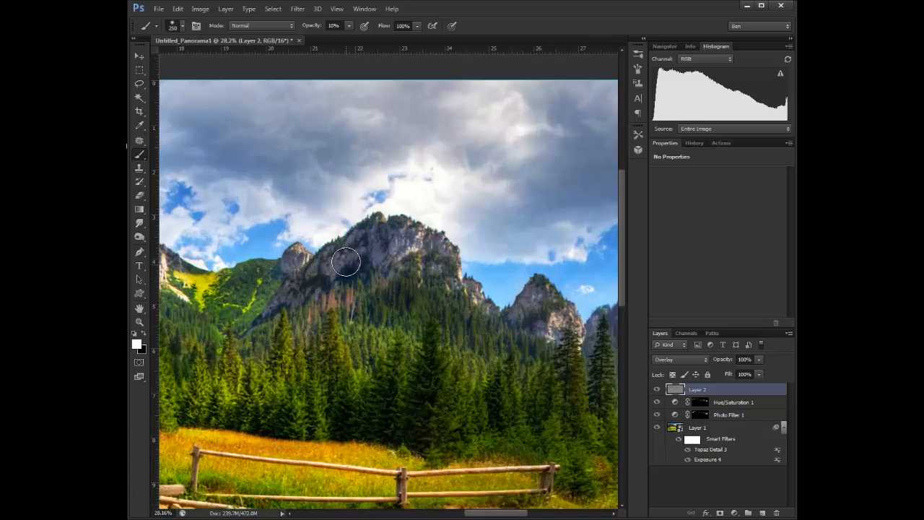
pyautogui.moveTo(346, 262)
pyautogui.mouseDown()
pyautogui.moveTo(289, 293)
pyautogui.moveTo(409, 246)
pyautogui.mouseUp()
pyautogui.moveTo(487, 303); pyautogui.dragTo(578, 332)
pyautogui.press('x')
pyautogui.moveTo(277, 285); pyautogui.dragTo(260, 318)
pyautogui.press('[')
pyautogui.press('[')
pyautogui.press('[')
pyautogui.press('[')
pyautogui.press('[')
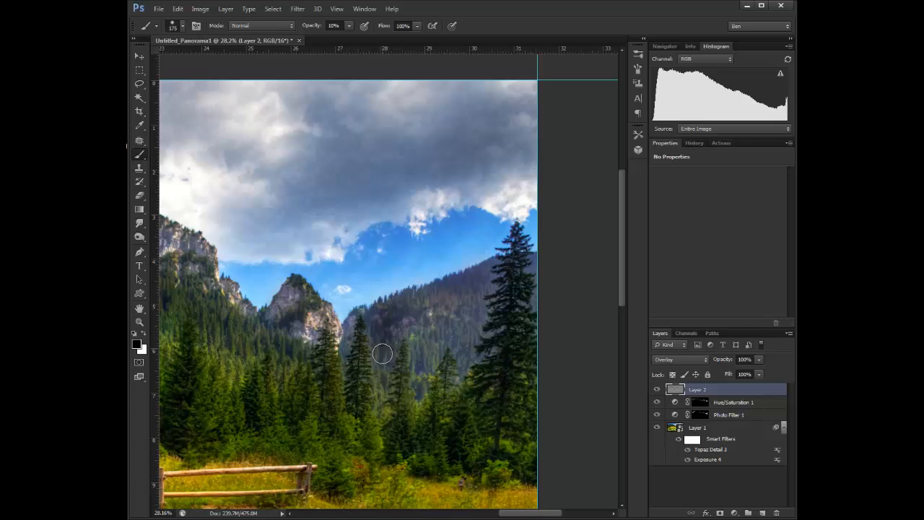
pyautogui.moveTo(383, 353)
pyautogui.mouseDown()
pyautogui.moveTo(384, 379)
pyautogui.moveTo(442, 321)
pyautogui.moveTo(461, 377)
pyautogui.moveTo(421, 359)
pyautogui.moveTo(493, 267)
pyautogui.moveTo(485, 344)
pyautogui.mouseUp()
pyautogui.press('x')
pyautogui.press('[')
pyautogui.moveTo(508, 394); pyautogui.dragTo(504, 291)
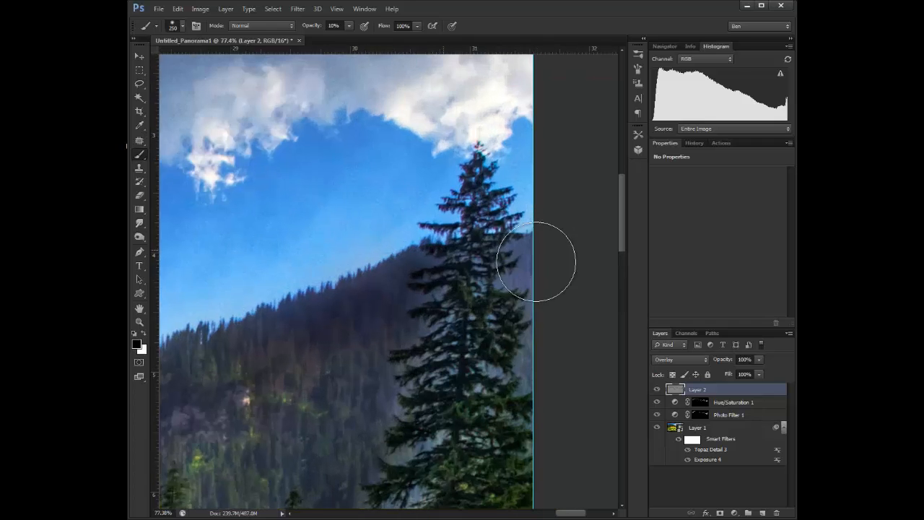
pyautogui.moveTo(545, 264); pyautogui.dragTo(523, 383)
pyautogui.moveTo(374, 404); pyautogui.dragTo(404, 361)
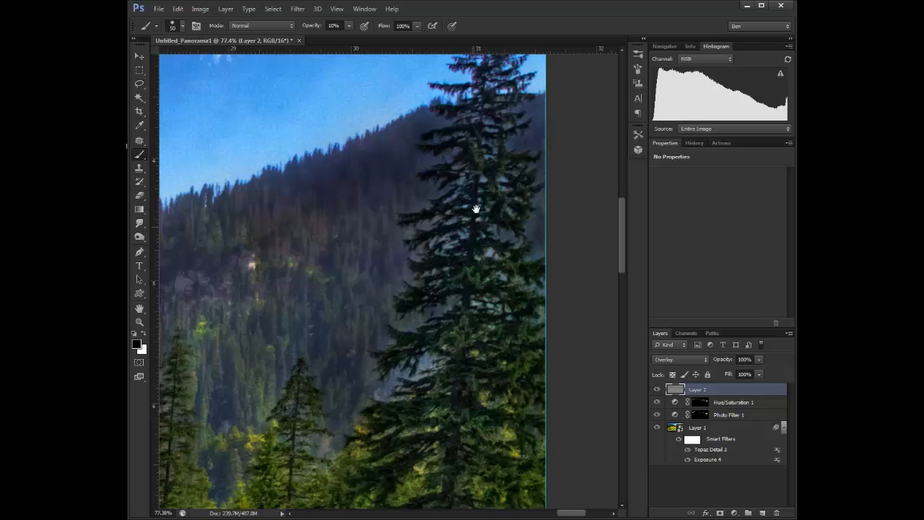
pyautogui.moveTo(432, 295); pyautogui.dragTo(425, 356)
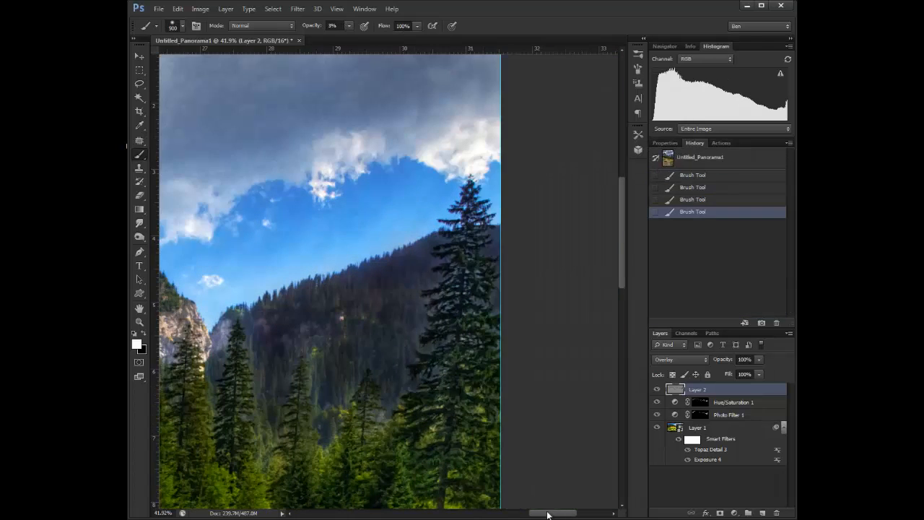
pyautogui.press('[')
pyautogui.press('[')
pyautogui.press('[')
pyautogui.press('[')
pyautogui.press('[')
pyautogui.press('[')
pyautogui.press('[')
pyautogui.press('x')
pyautogui.moveTo(414, 312)
pyautogui.mouseDown()
pyautogui.moveTo(429, 293)
pyautogui.moveTo(421, 267)
pyautogui.mouseUp()
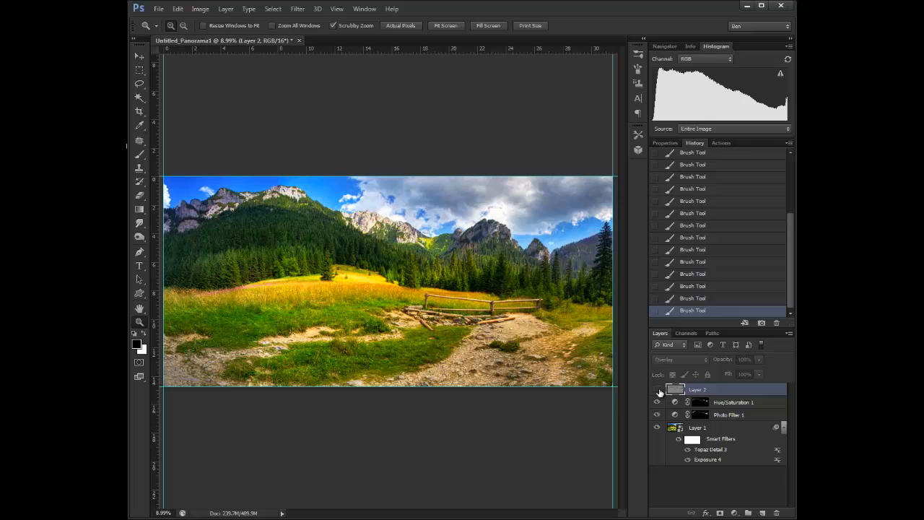
# Step: Rename the layer 'dodge and burn mountains' and dodge and burn the whole panorama on a new overlay layer
pyautogui.doubleClick(697, 390)
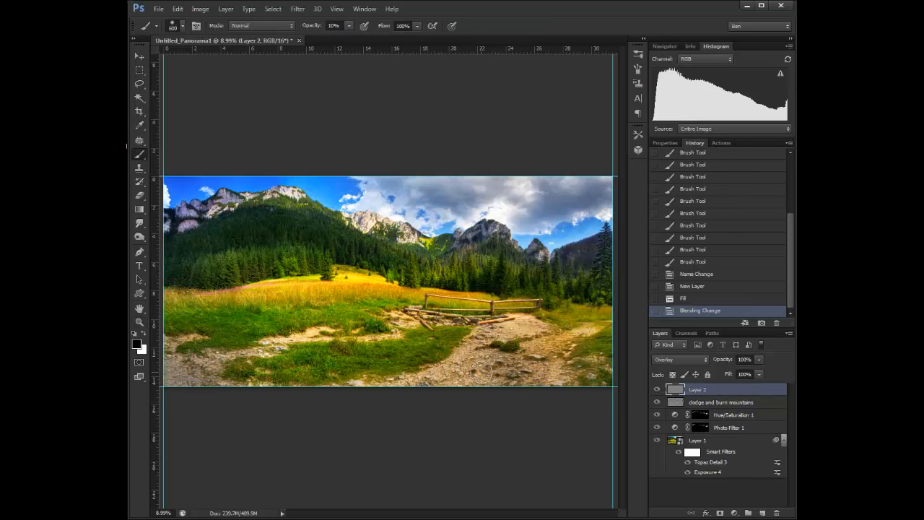
pyautogui.moveTo(506, 339)
pyautogui.mouseDown()
pyautogui.moveTo(462, 361)
pyautogui.moveTo(188, 361)
pyautogui.moveTo(261, 350)
pyautogui.moveTo(548, 379)
pyautogui.moveTo(418, 304)
pyautogui.moveTo(372, 295)
pyautogui.mouseUp()
pyautogui.press('x')
pyautogui.press(']')
pyautogui.press(']')
pyautogui.moveTo(177, 184); pyautogui.dragTo(220, 175)
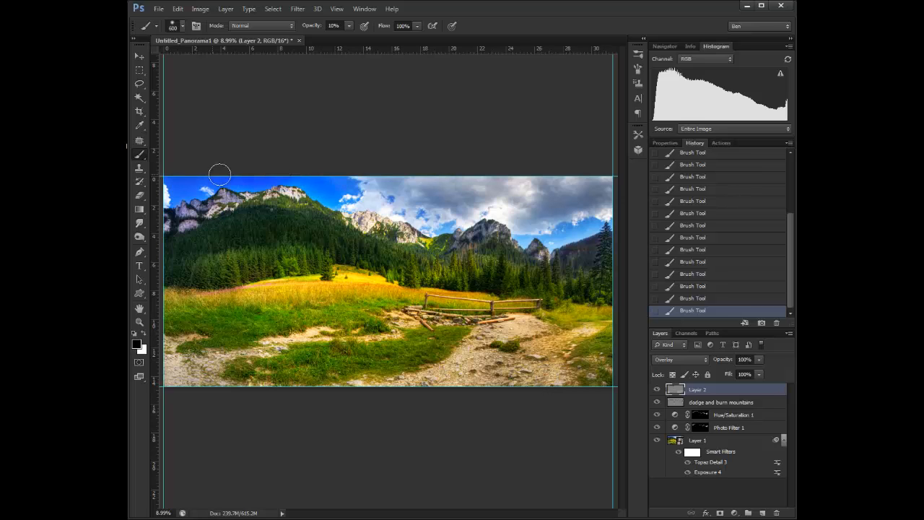
pyautogui.moveTo(588, 228); pyautogui.dragTo(526, 239)
pyautogui.moveTo(390, 190)
pyautogui.mouseDown()
pyautogui.moveTo(520, 203)
pyautogui.moveTo(391, 194)
pyautogui.moveTo(473, 185)
pyautogui.mouseUp()
pyautogui.press('[')
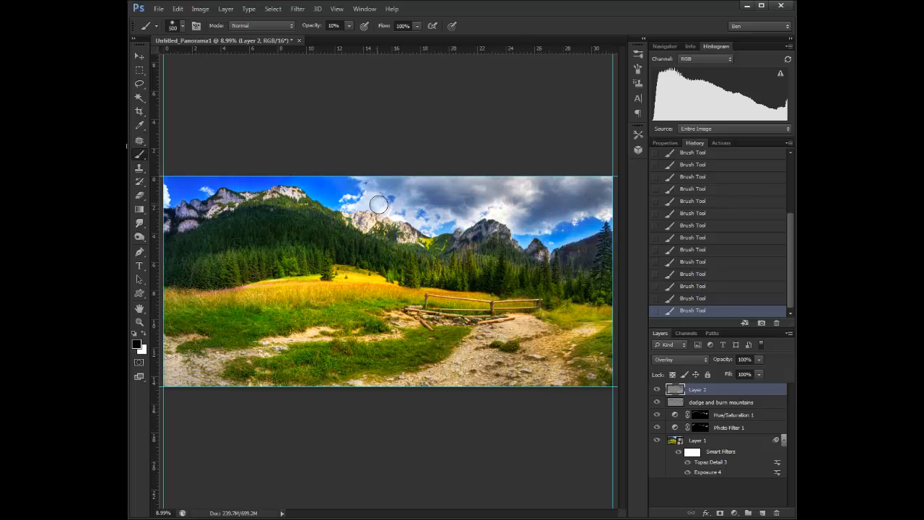
# Step: Add a Photo Filter layer with Warming Filter (LBA) at 25% density, invert its mask and paint it onto the clouds
pyautogui.click(734, 512)
pyautogui.click(759, 416)
pyautogui.click(733, 175)
pyautogui.click(713, 195)
pyautogui.hotkey('ctrl', 'i')
pyautogui.moveTo(412, 190)
pyautogui.mouseDown()
pyautogui.moveTo(443, 183)
pyautogui.moveTo(492, 203)
pyautogui.mouseUp()
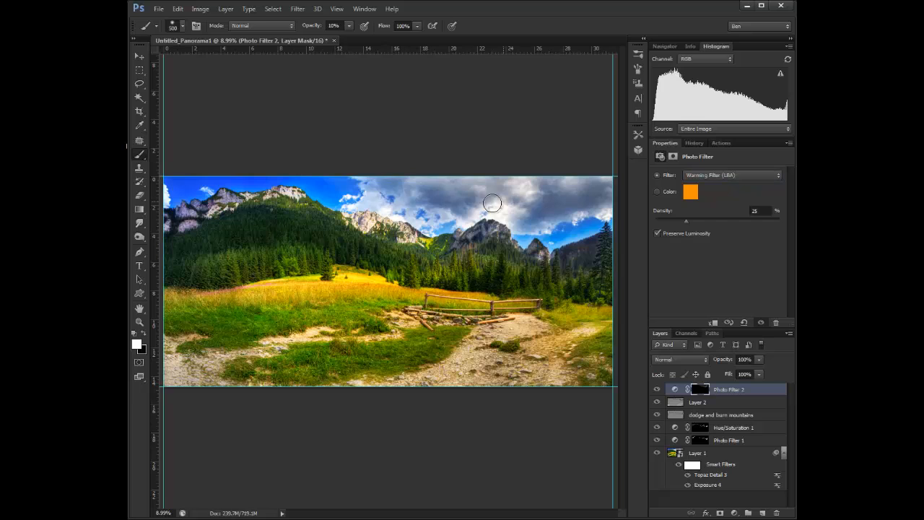
# Step: Paint more of the Photo Filter 2 mask over the clouds with the brush opacity at 33%
pyautogui.scroll(4, 492, 203)
pyautogui.click(349, 26)
pyautogui.moveTo(345, 38); pyautogui.dragTo(361, 38)
pyautogui.moveTo(479, 203); pyautogui.dragTo(386, 225)
pyautogui.hscroll(5, 393, 254)
pyautogui.scroll(-4, 393, 253)
pyautogui.press('[')
pyautogui.press('[')
pyautogui.press('[')
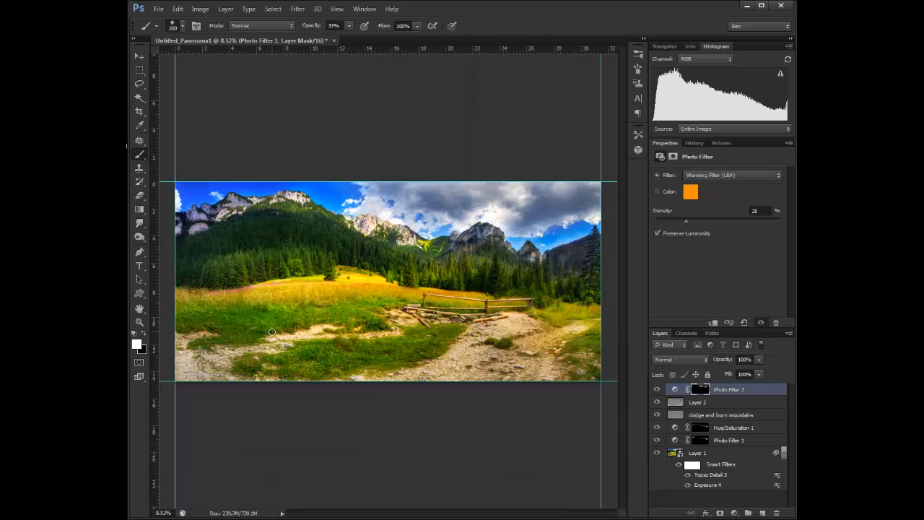
# Step: Brush over the meadow on the dodge and burn layer and step back in History
pyautogui.click(721, 415)
pyautogui.hotkey('ctrl', '0')
pyautogui.moveTo(318, 264); pyautogui.dragTo(232, 271)
pyautogui.click(694, 143)
pyautogui.click(703, 297)
pyautogui.click(697, 262)
# Step: Lower the brush opacity to 11% and dodge and burn further on the dodge and burn mountains and Layer 2 layers
pyautogui.click(349, 26)
pyautogui.click(721, 415)
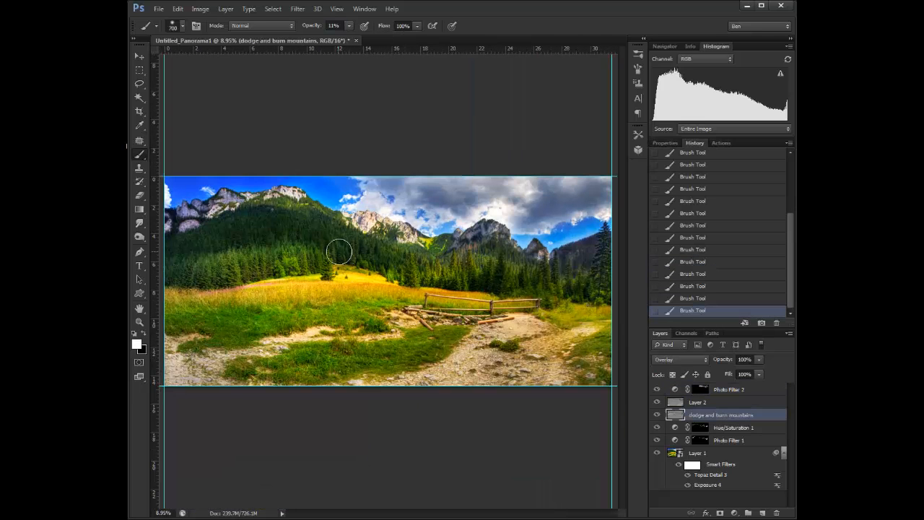
pyautogui.moveTo(339, 251); pyautogui.dragTo(389, 273)
pyautogui.scroll(4, 606, 274)
pyautogui.click(692, 402)
pyautogui.moveTo(561, 283); pyautogui.dragTo(577, 358)
pyautogui.press('z')
pyautogui.hotkey('ctrl', '0')
# Step: Add a Curves adjustment with an S-curve above Photo Filter 2, invert its mask and paint it across the meadow
pyautogui.click(730, 390)
pyautogui.click(734, 512)
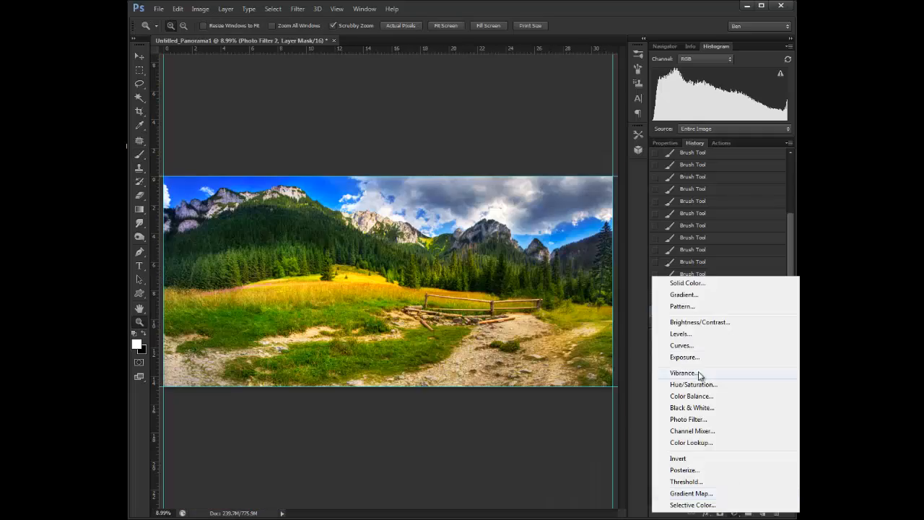
pyautogui.click(682, 346)
pyautogui.moveTo(723, 254); pyautogui.dragTo(722, 233)
pyautogui.moveTo(687, 283); pyautogui.dragTo(686, 291)
pyautogui.moveTo(722, 232); pyautogui.dragTo(725, 239)
pyautogui.click(657, 390)
pyautogui.click(657, 390)
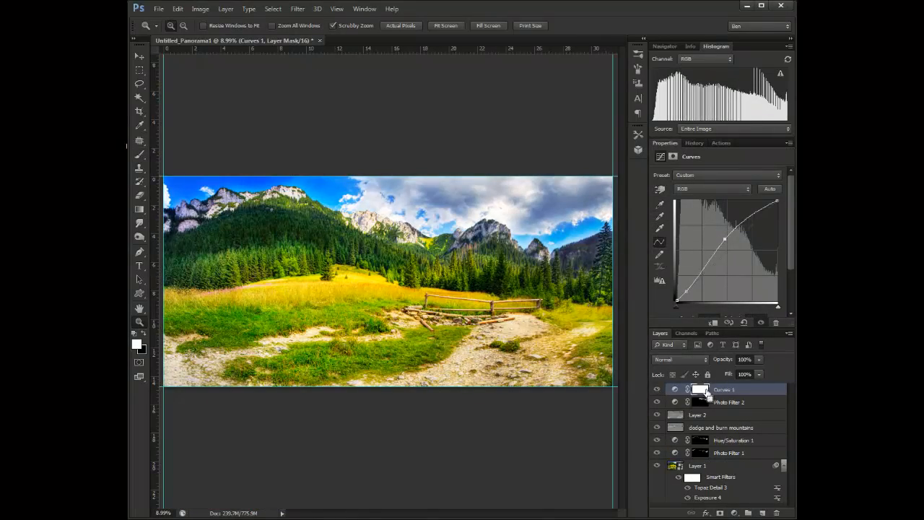
pyautogui.hotkey('ctrl', 'i')
pyautogui.press('b')
pyautogui.moveTo(190, 275); pyautogui.dragTo(516, 271)
# Step: Add a second Curves adjustment with a stronger S-curve, invert its mask and paint it over the foreground path
pyautogui.click(734, 513)
pyautogui.click(682, 345)
pyautogui.moveTo(729, 249); pyautogui.dragTo(732, 253)
pyautogui.moveTo(764, 216); pyautogui.dragTo(766, 212)
pyautogui.moveTo(702, 281); pyautogui.dragTo(727, 248)
pyautogui.moveTo(703, 277); pyautogui.dragTo(692, 292)
pyautogui.moveTo(767, 211); pyautogui.dragTo(771, 206)
pyautogui.hotkey('ctrl', 'i')
pyautogui.moveTo(405, 346); pyautogui.dragTo(202, 377)
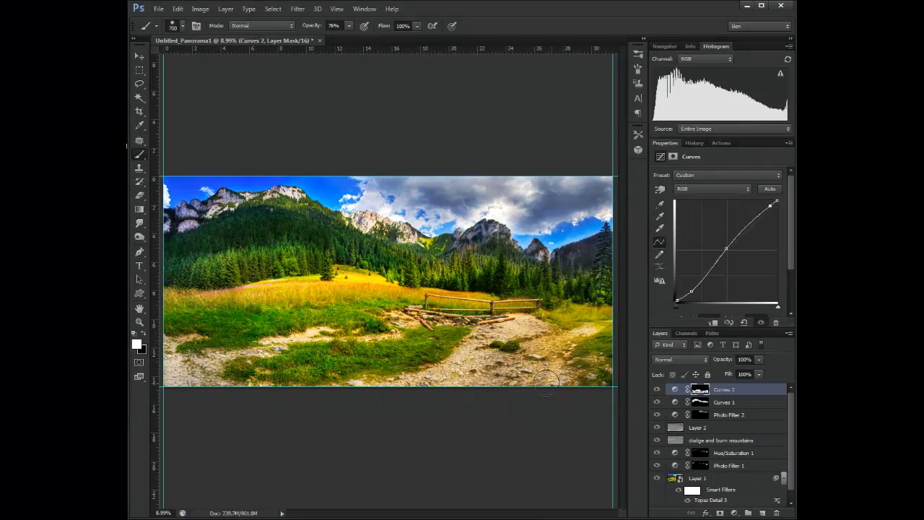
# Step: Paint more of the second Curves mask over the foreground path and grass with a smaller brush
pyautogui.scroll(10, 451, 307)
pyautogui.press('[')
pyautogui.press('[')
pyautogui.press('[')
pyautogui.press('[')
pyautogui.press('[')
pyautogui.press('[')
pyautogui.press('[')
pyautogui.press('[')
pyautogui.press('[')
pyautogui.moveTo(550, 330); pyautogui.dragTo(381, 331)
pyautogui.moveTo(466, 312); pyautogui.dragTo(214, 311)
pyautogui.scroll(-10, 570, 302)
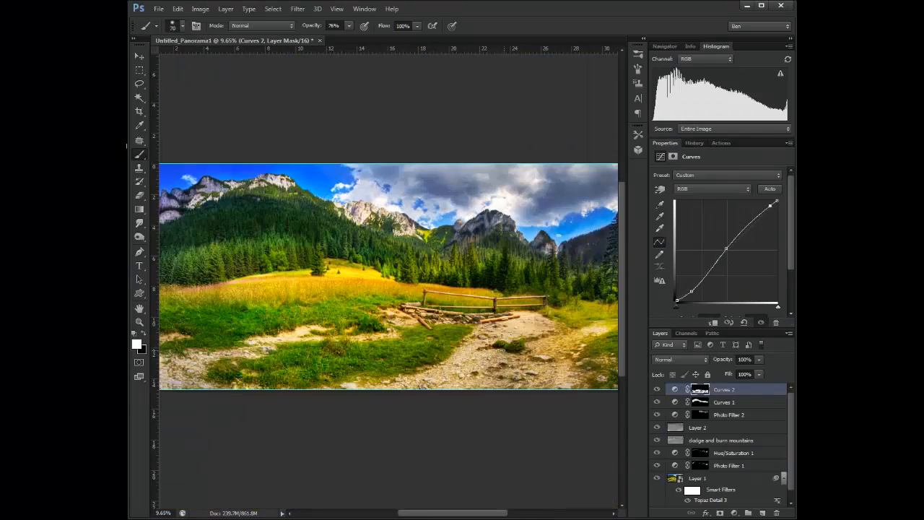
# Step: Raise a point on the Curves 1 curve slightly, then reselect Curves 2
pyautogui.click(724, 401)
pyautogui.moveTo(725, 239); pyautogui.dragTo(728, 221)
pyautogui.click(724, 390)
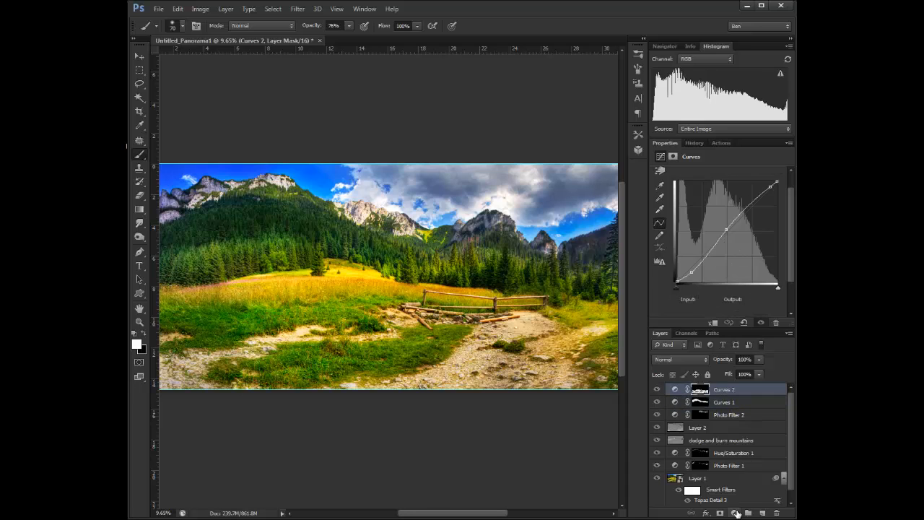
# Step: Rename Layer 2 to "dodge and burn elsewhere"
pyautogui.doubleClick(698, 428)
pyautogui.write('dodge and burn foreground')
pyautogui.press('Return')
# Step: Add a third Curves adjustment above Curves 2, reshape its curve, switch to the Blue channel and invert its mask
pyautogui.click(724, 390)
pyautogui.click(735, 513)
pyautogui.click(682, 343)
pyautogui.click(727, 251)
pyautogui.moveTo(702, 276); pyautogui.dragTo(702, 280)
pyautogui.moveTo(752, 226); pyautogui.dragTo(734, 252)
pyautogui.click(713, 189)
pyautogui.click(693, 221)
pyautogui.hotkey('ctrl', 'i')
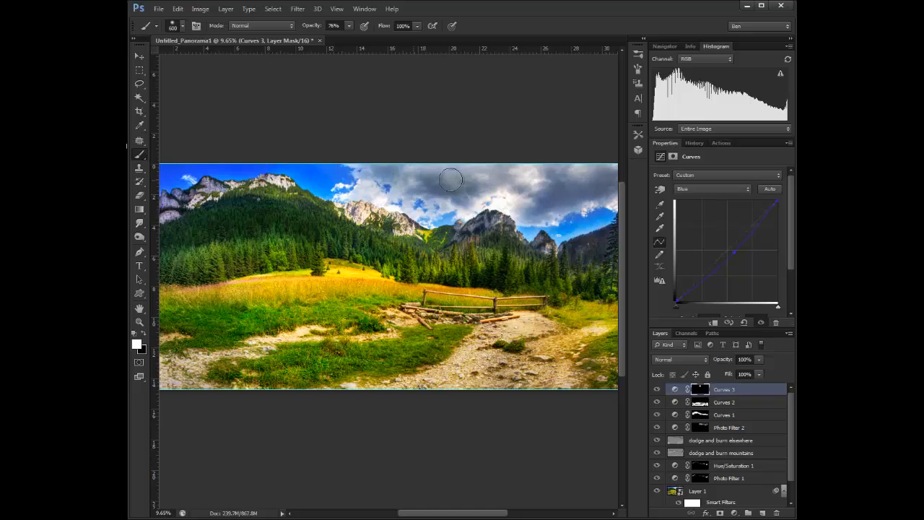
# Step: Paint the third Curves mask across the clouds in the sky
pyautogui.moveTo(451, 179); pyautogui.dragTo(605, 168)
pyautogui.moveTo(605, 235); pyautogui.dragTo(571, 250)
pyautogui.scroll(1, 552, 252)
pyautogui.press(']')
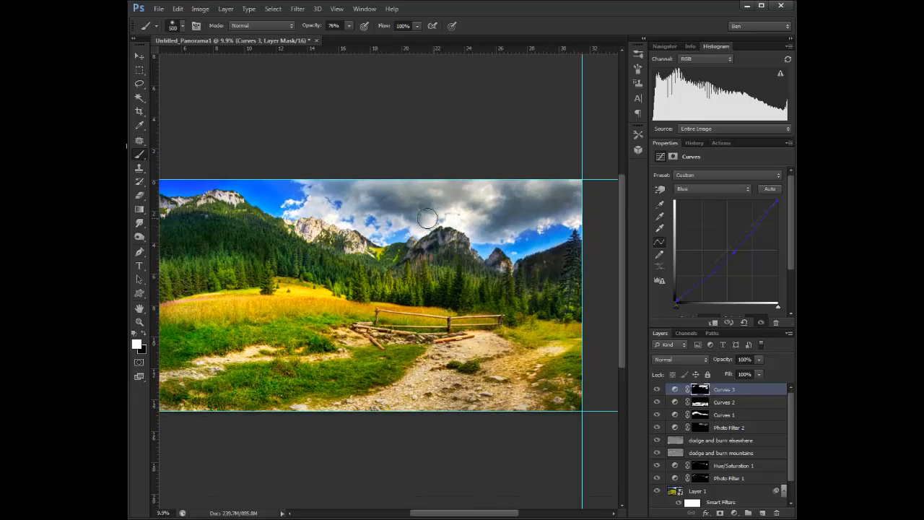
pyautogui.scroll(-2, 428, 219)
# Step: Set the brush opacity to 9% and dodge and burn the fence and path on the dodge and burn elsewhere layer
pyautogui.click(721, 440)
pyautogui.scroll(10, 431, 302)
pyautogui.press('[')
pyautogui.press('[')
pyautogui.press('[')
pyautogui.press('[')
pyautogui.press('[')
pyautogui.press('[')
pyautogui.press('[')
pyautogui.click(350, 26)
pyautogui.moveTo(350, 36); pyautogui.dragTo(309, 36)
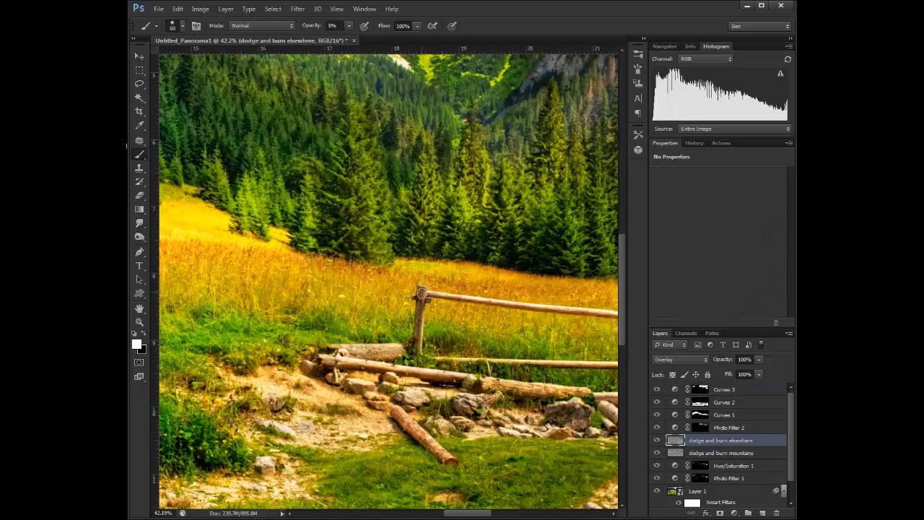
pyautogui.moveTo(421, 291); pyautogui.dragTo(419, 347)
pyautogui.press('x')
pyautogui.moveTo(342, 350); pyautogui.dragTo(361, 356)
pyautogui.press('x')
pyautogui.hscroll(6, 448, 346)
pyautogui.hscroll(4, 294, 352)
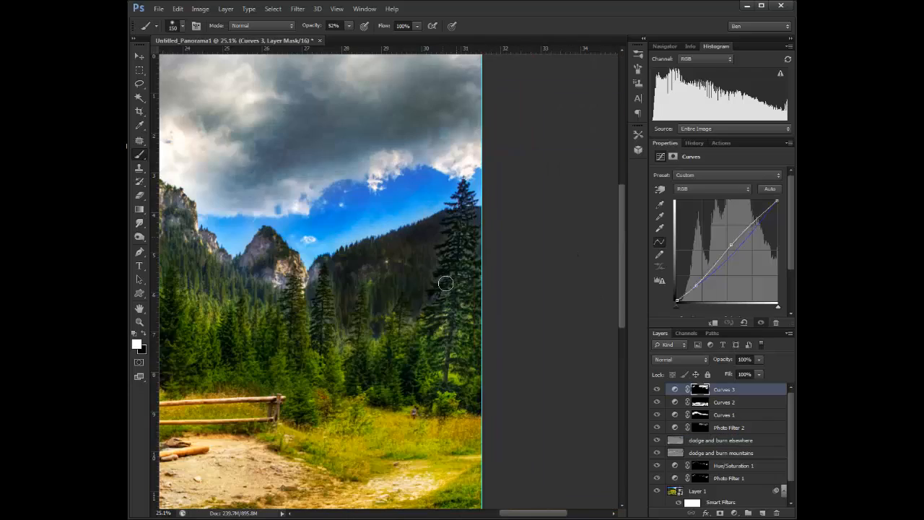
pyautogui.scroll(4, 446, 242)
pyautogui.press('x')
pyautogui.press('[')
pyautogui.press('[')
pyautogui.press('[')
pyautogui.press('[')
pyautogui.press('[')
pyautogui.press('[')
pyautogui.press('[')
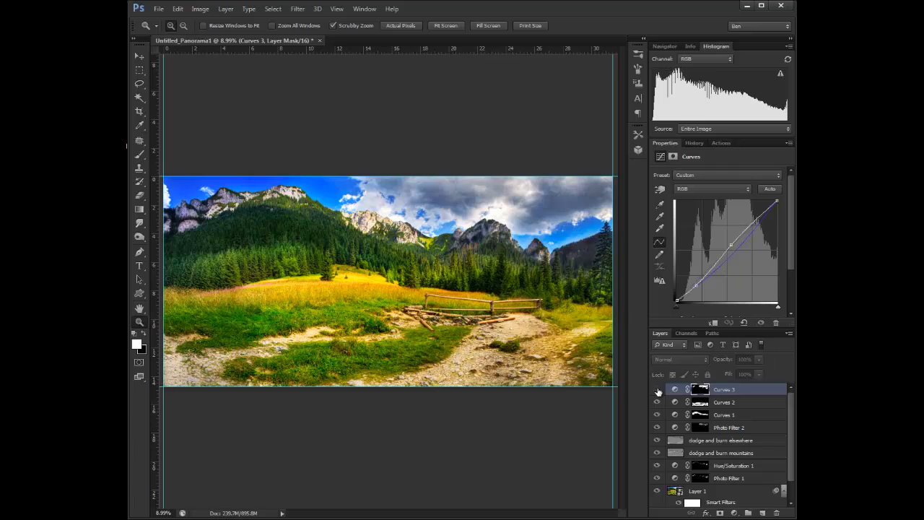
# Step: Burn an area near the image's left edge on the dodge and burn mountains layer
pyautogui.click(721, 453)
pyautogui.press('b')
pyautogui.press('x')
pyautogui.click(176, 245)
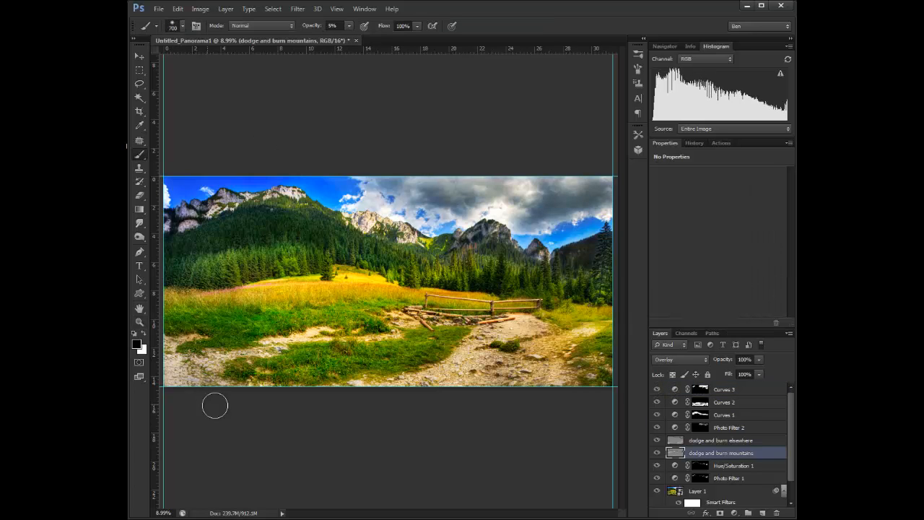
# Step: Select Layer 1 and save the document as a TIFF named tatra pano
pyautogui.click(699, 492)
pyautogui.click(294, 9)
pyautogui.click(289, 69)
pyautogui.hotkey('ctrl', 'shift', 's')
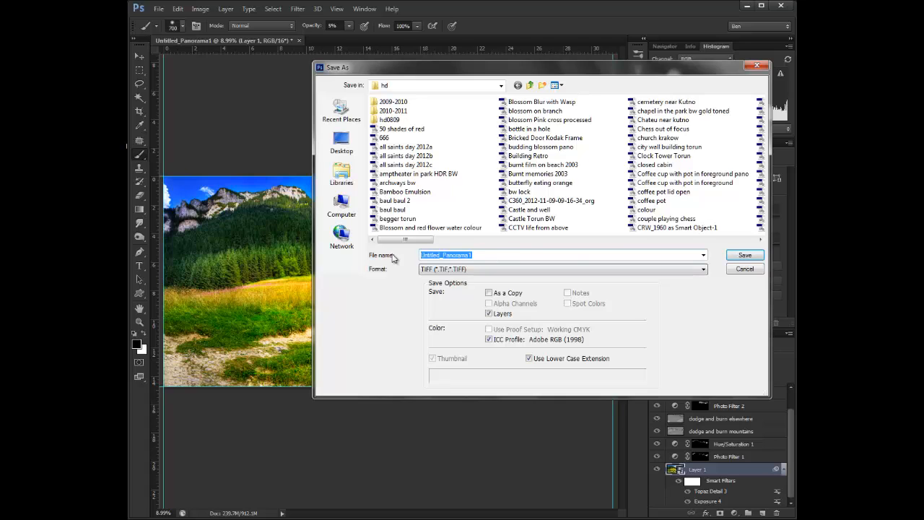
pyautogui.write('tatra pano')
pyautogui.click(729, 255)
pyautogui.press('Return')
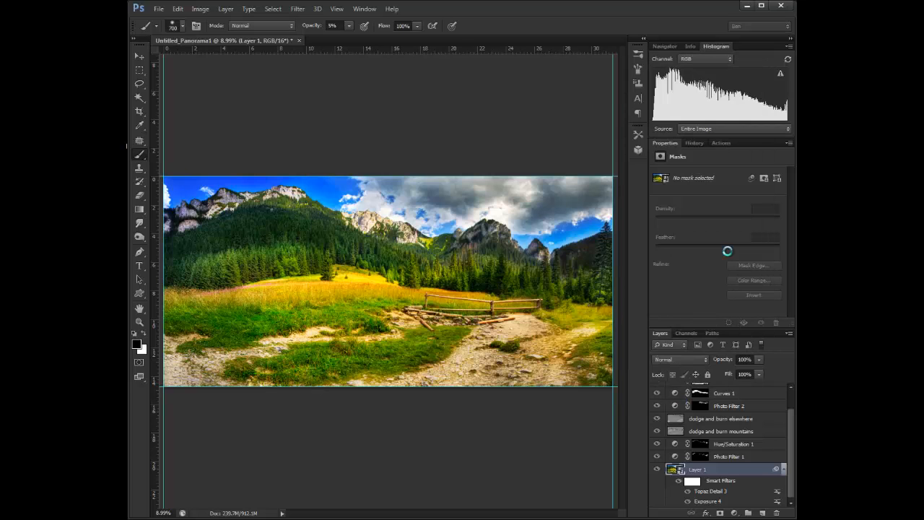
# Step: Apply Topaz DeNoise 5 to Layer 1 with the RAW - strong preset and confirm saving the large TIFF
pyautogui.click(297, 8)
pyautogui.moveTo(328, 301)
pyautogui.click(469, 340)
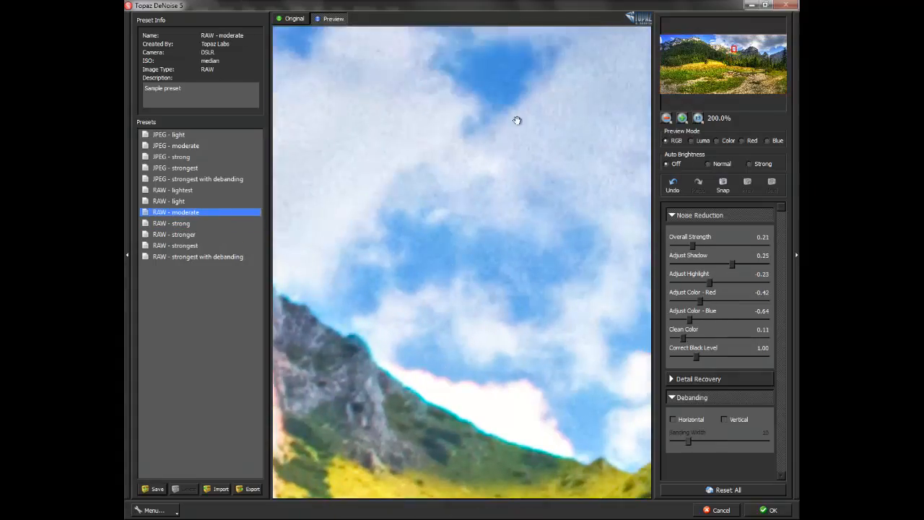
pyautogui.click(171, 223)
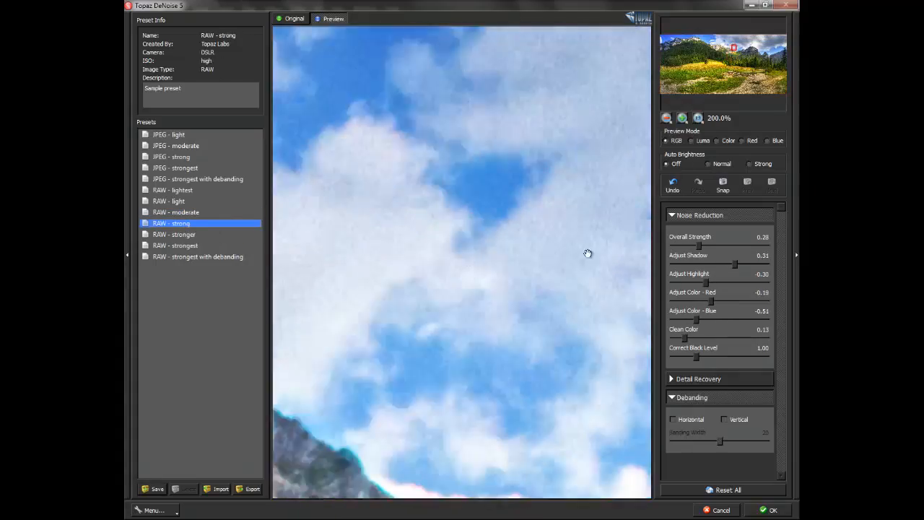
pyautogui.click(699, 379)
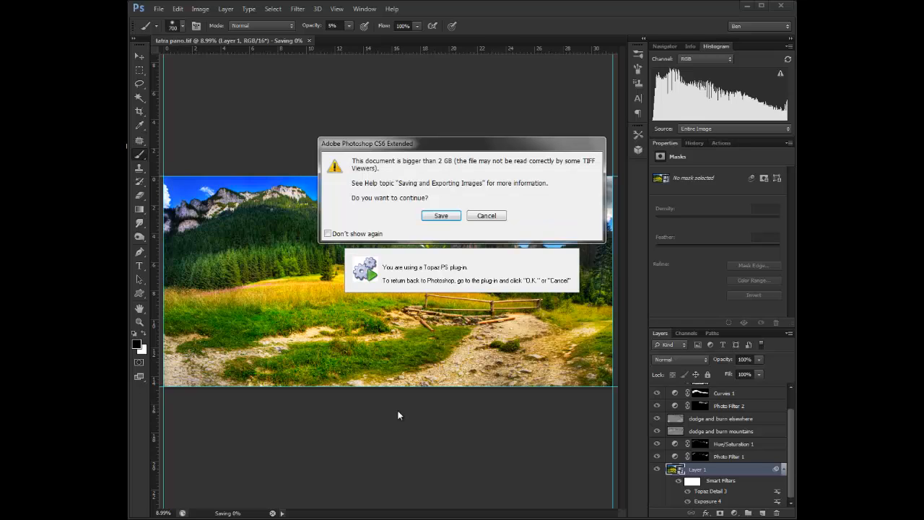
pyautogui.click(442, 215)
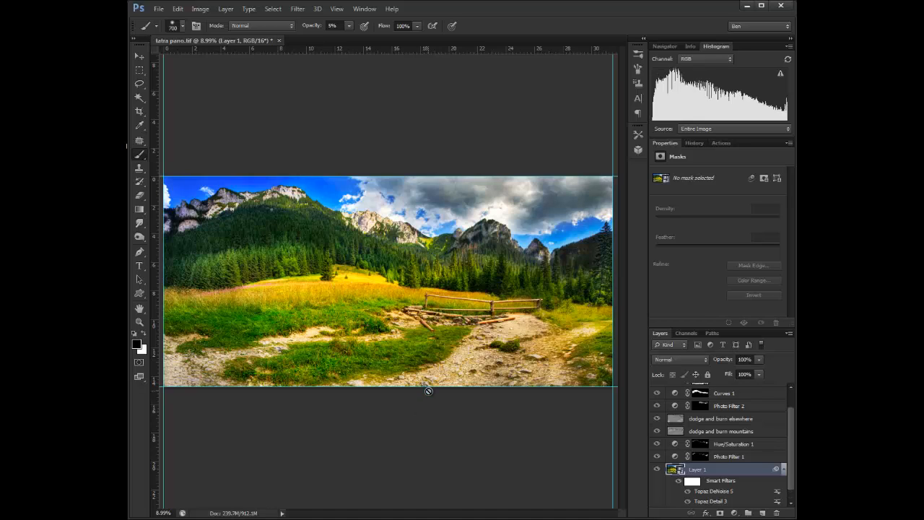
# Step: Crop the panorama to a 16 x 9 ratio, shifting the crop frame to the right
pyautogui.scroll(2, 793, 433)
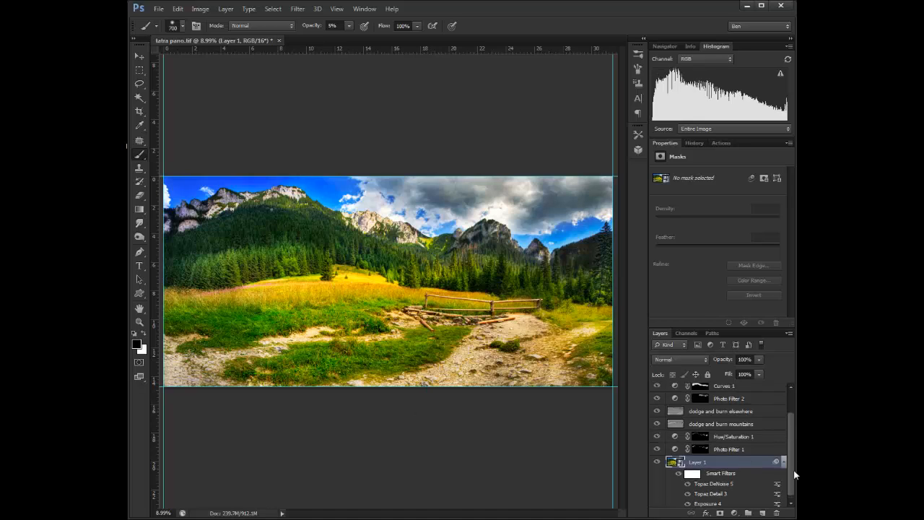
pyautogui.press('c')
pyautogui.click(189, 26)
pyautogui.click(181, 113)
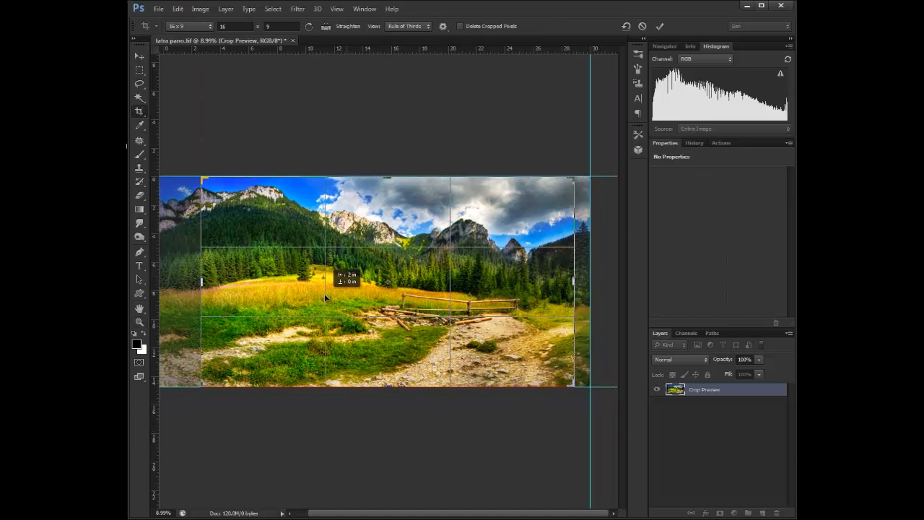
pyautogui.moveTo(324, 293); pyautogui.dragTo(361, 286)
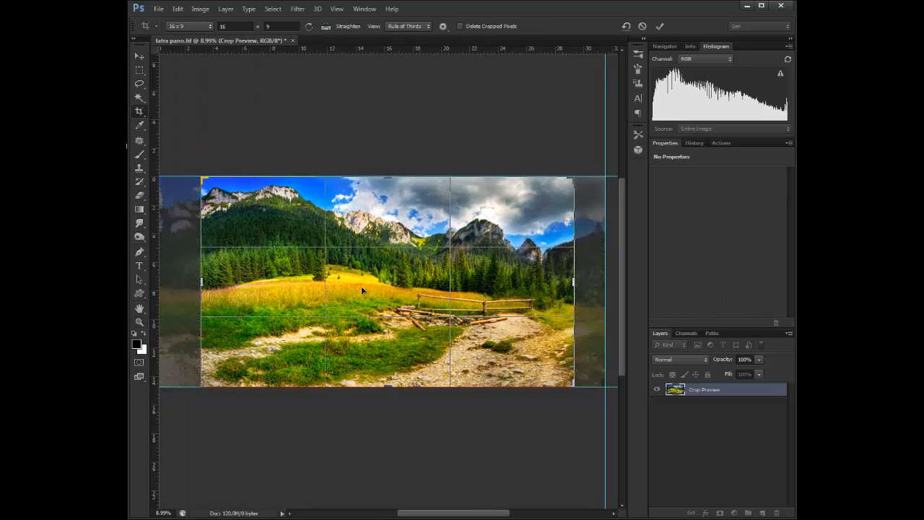
pyautogui.press('Return')
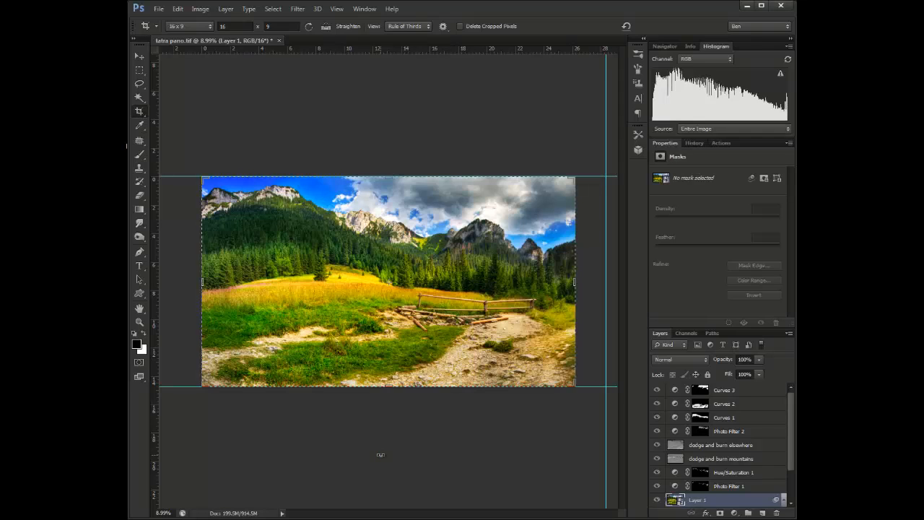
# Step: Zoom into the mountains and add a Hue/Saturation adjustment lowering Cyans saturation to -85 and Magentas to -100
pyautogui.press('z')
pyautogui.moveTo(288, 227); pyautogui.dragTo(345, 203)
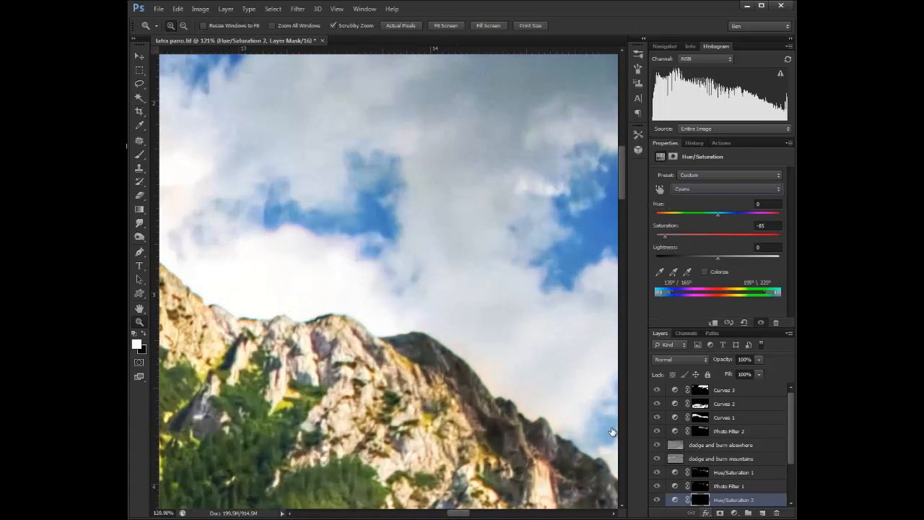
pyautogui.press('b')
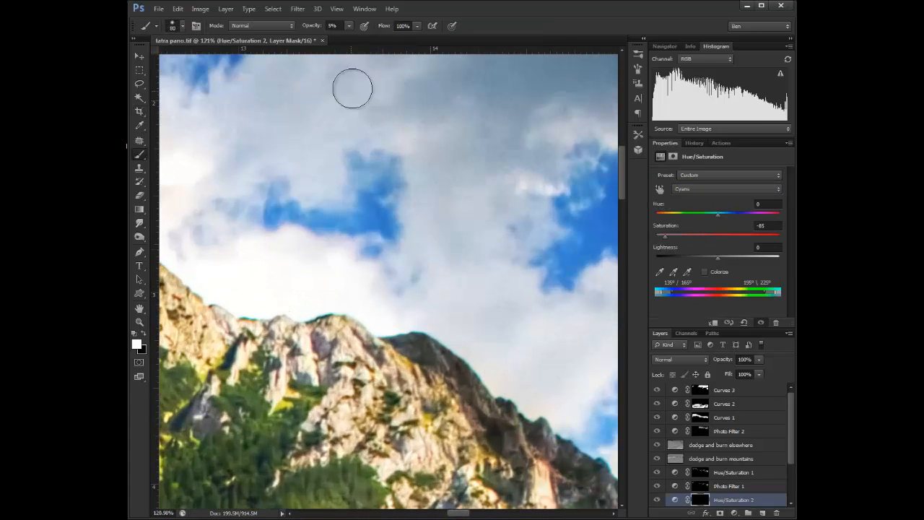
pyautogui.moveTo(245, 318)
pyautogui.mouseDown()
pyautogui.moveTo(445, 342)
pyautogui.moveTo(454, 370)
pyautogui.moveTo(518, 406)
pyautogui.mouseUp()
pyautogui.hscroll(3, 632, 224)
pyautogui.scroll(-2, 632, 224)
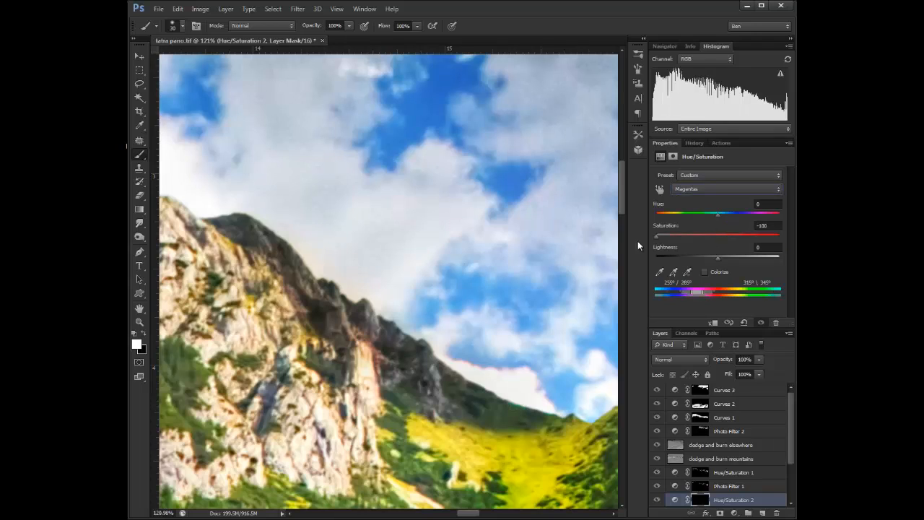
# Step: Set the Reds saturation to -100 on the Hue/Saturation adjustment and switch back to Master
pyautogui.click(734, 512)
pyautogui.click(704, 383)
pyautogui.click(727, 189)
pyautogui.click(686, 208)
pyautogui.moveTo(718, 237); pyautogui.dragTo(656, 241)
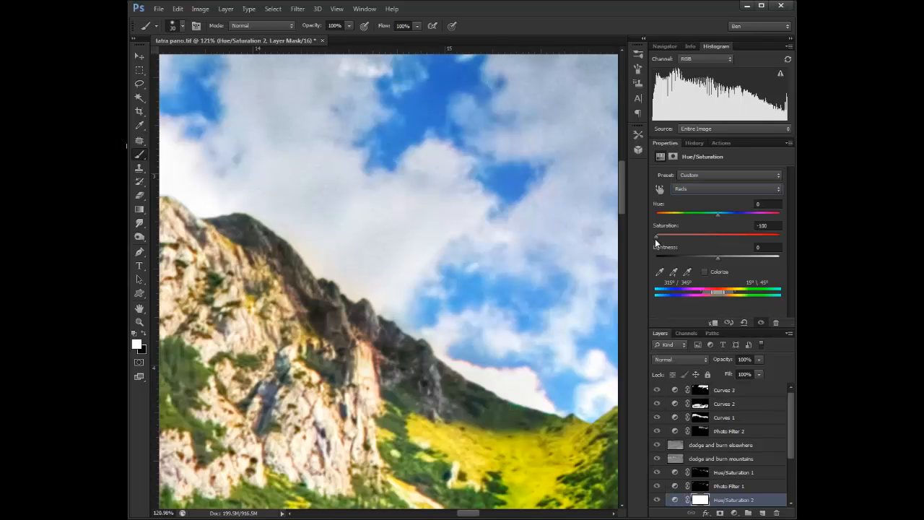
pyautogui.moveTo(772, 226); pyautogui.dragTo(656, 239)
pyautogui.click(727, 189)
pyautogui.click(690, 255)
pyautogui.click(778, 513)
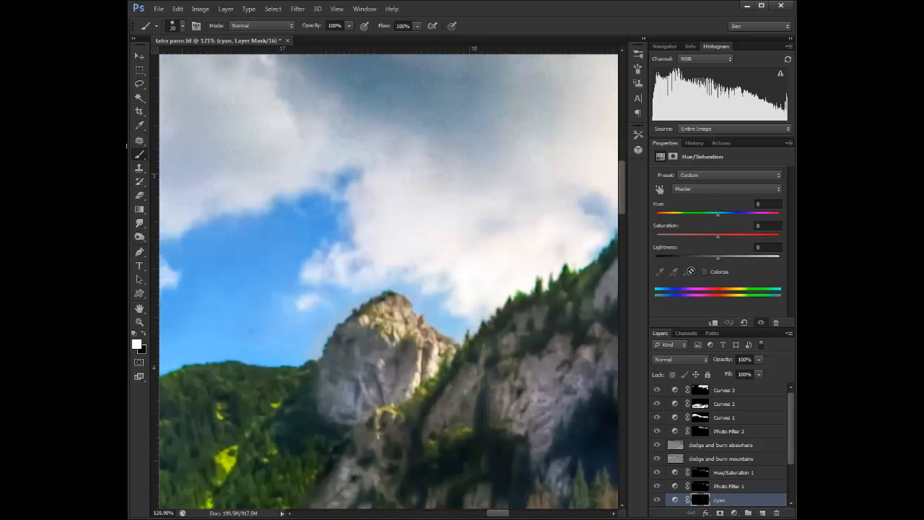
# Step: Paint the cyan adjustment's mask along the mountain ridge edges with a small brush
pyautogui.scroll(7, 378, 309)
pyautogui.press('[')
pyautogui.press('[')
pyautogui.press('[')
pyautogui.press('[')
pyautogui.press('[')
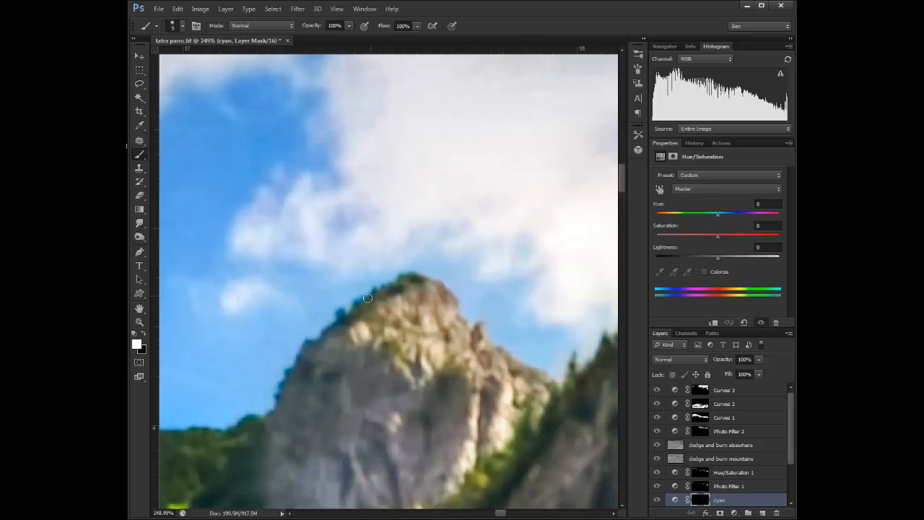
pyautogui.moveTo(372, 294)
pyautogui.mouseDown()
pyautogui.moveTo(312, 341)
pyautogui.moveTo(279, 399)
pyautogui.mouseUp()
pyautogui.moveTo(173, 423); pyautogui.dragTo(532, 431)
pyautogui.scroll(-4, 390, 425)
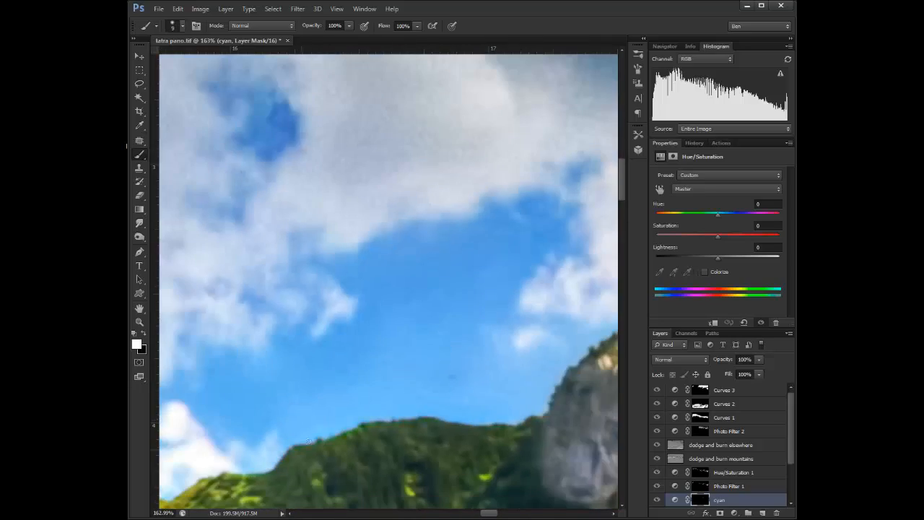
pyautogui.press('z')
pyautogui.moveTo(412, 391); pyautogui.dragTo(340, 391)
pyautogui.moveTo(462, 347); pyautogui.dragTo(354, 217)
# Step: Rename the Curves layers to clouds, foreground and forest
pyautogui.hotkey('ctrl', '0')
pyautogui.click(756, 392)
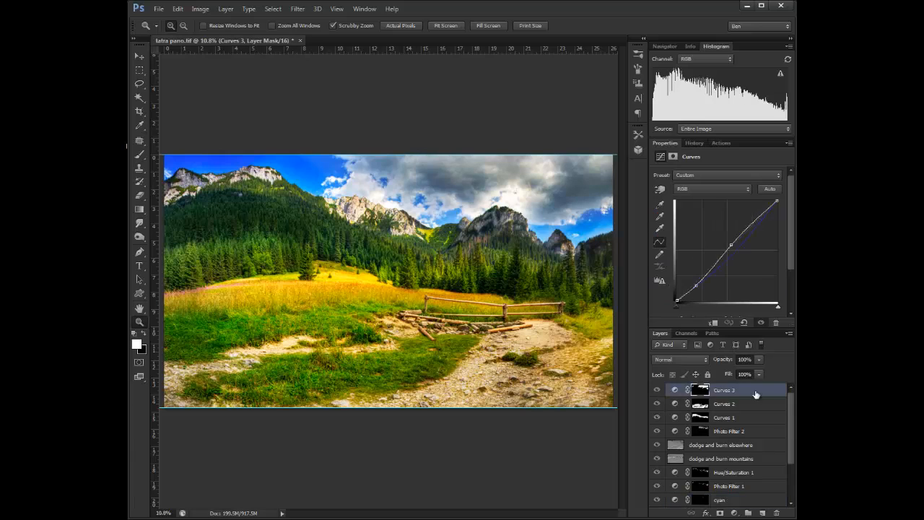
pyautogui.doubleClick(725, 390)
pyautogui.write('clouds')
pyautogui.doubleClick(726, 404)
pyautogui.write('foreground')
pyautogui.doubleClick(731, 419)
pyautogui.write('forest')
pyautogui.click(778, 432)
pyautogui.scroll(-3, 779, 456)
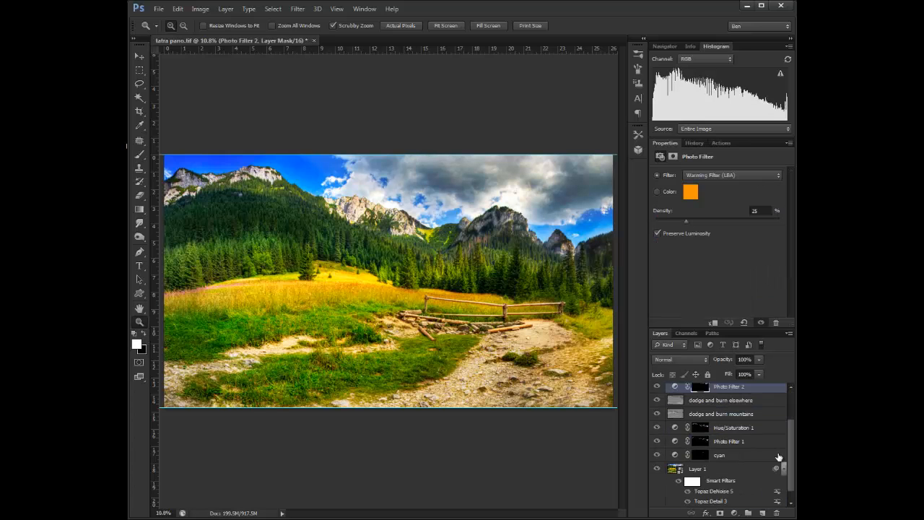
pyautogui.scroll(-1, 779, 456)
pyautogui.click(725, 463)
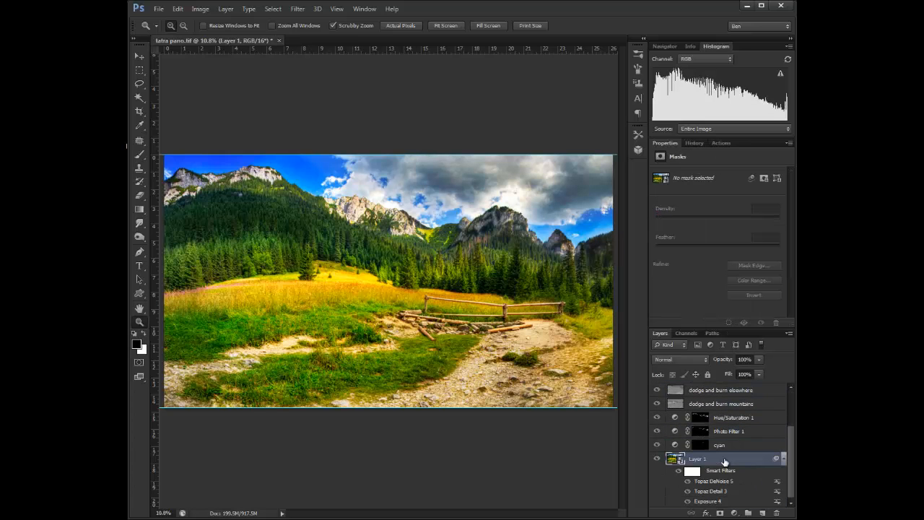